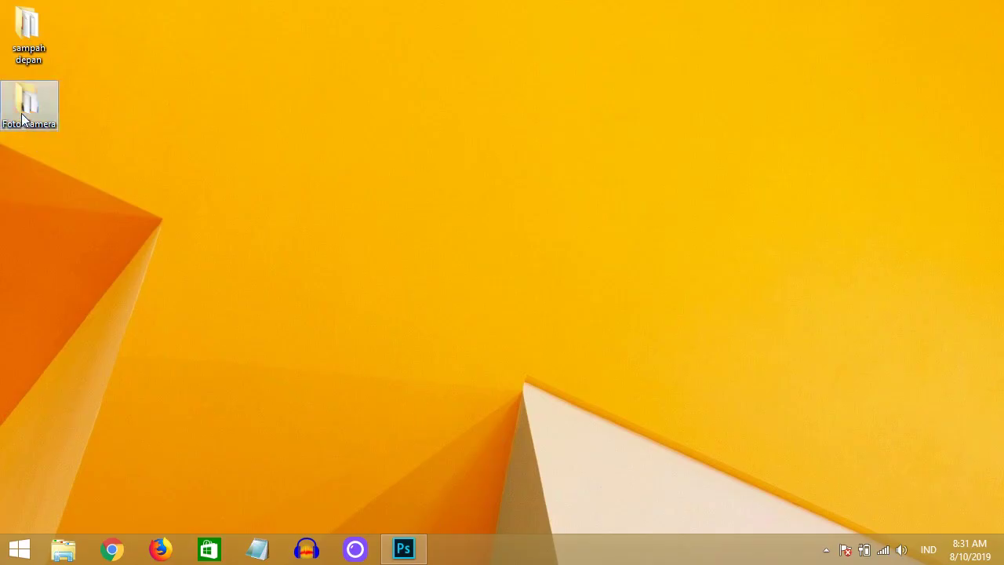
- Open the Foto Camera folder and preview the three portrait photos in Photo Viewer
double_click(21, 113)
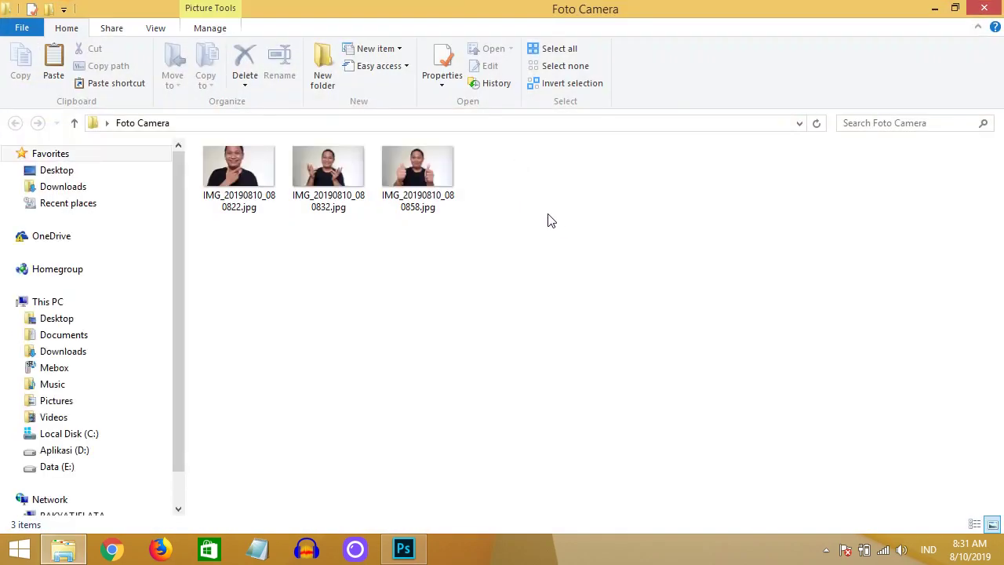
left_click(258, 160)
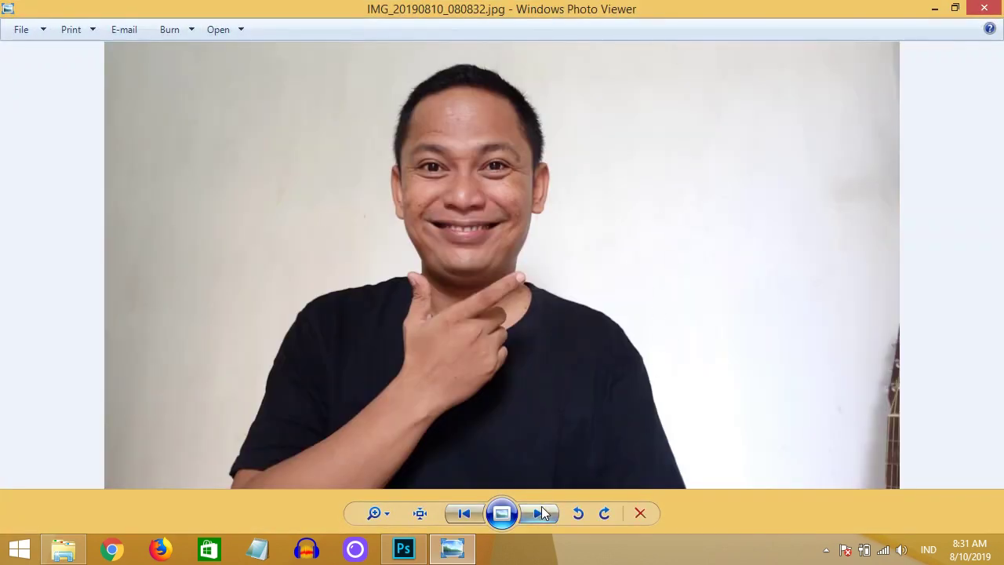
left_click(541, 514)
left_click(540, 513)
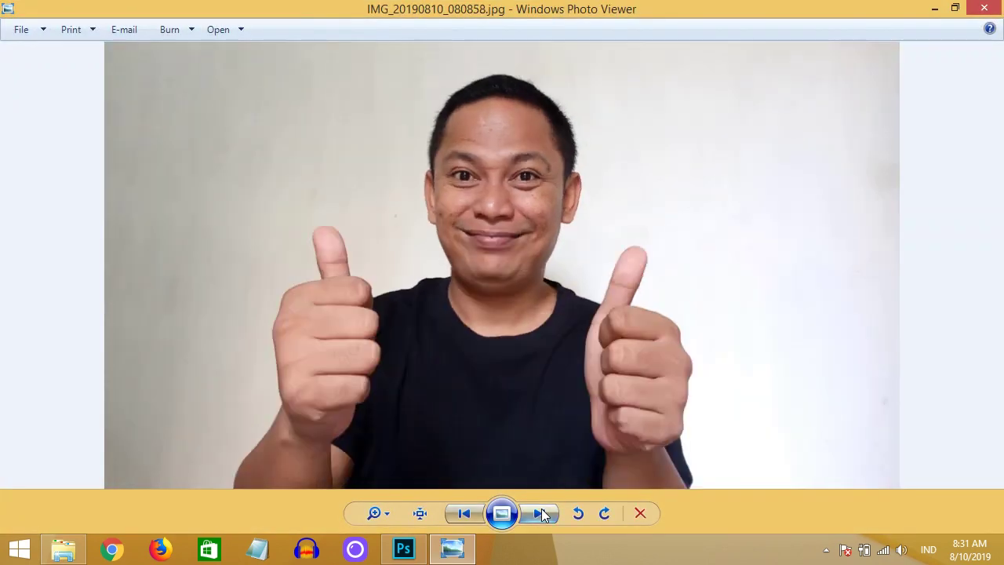
- Select all three portrait JPGs and drag them into Photoshop to open them
left_click(985, 8)
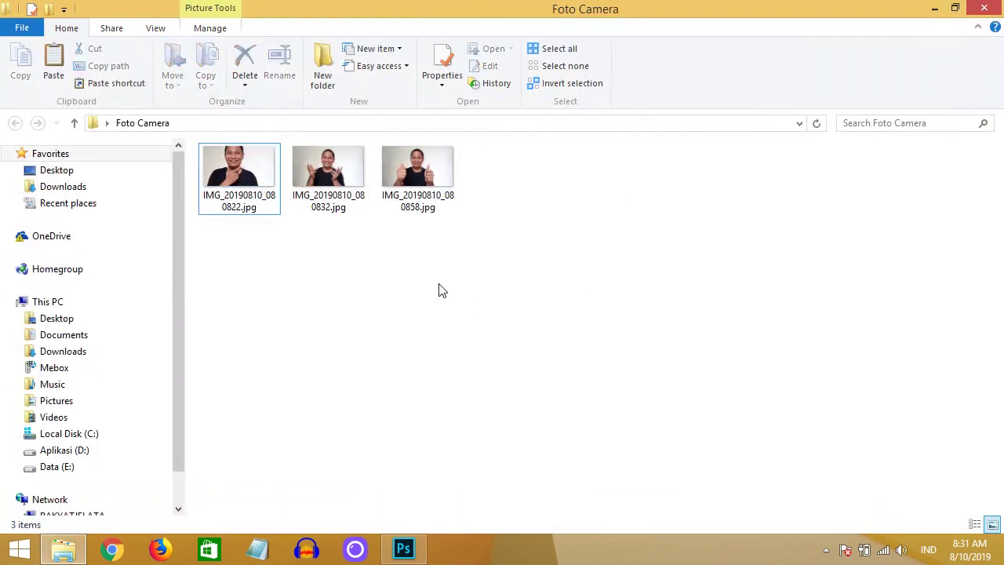
left_click_drag(598, 253, 195, 154)
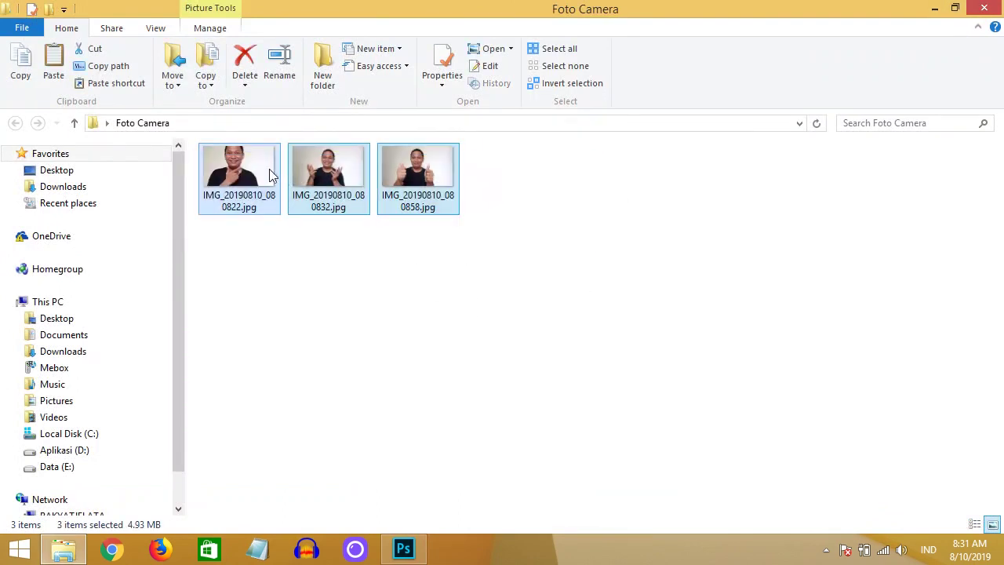
left_click_drag(269, 169, 406, 256)
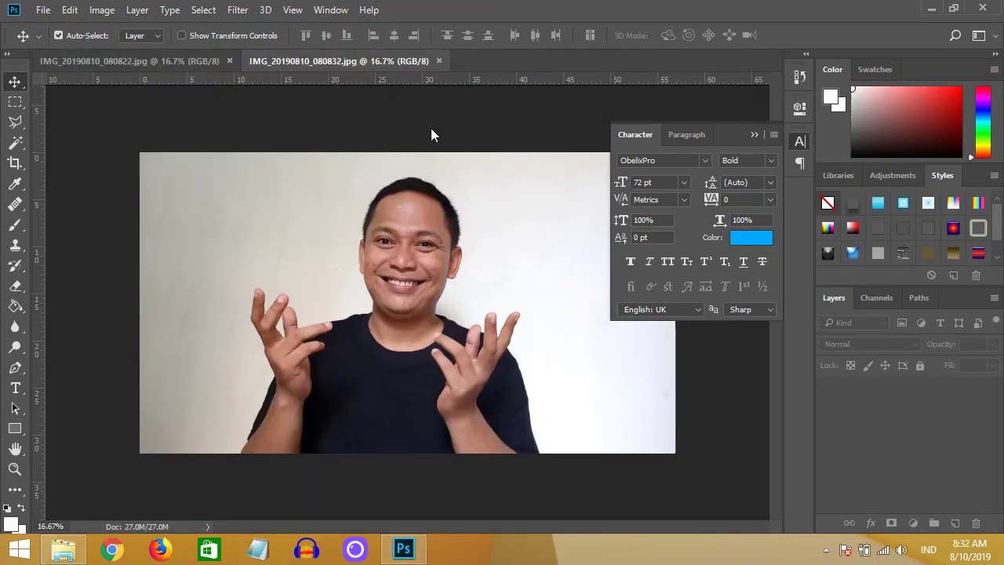
- Cycle through the IMG_20190810_080822, 080832 and 080858 tabs, ending on 080822
left_click(164, 61)
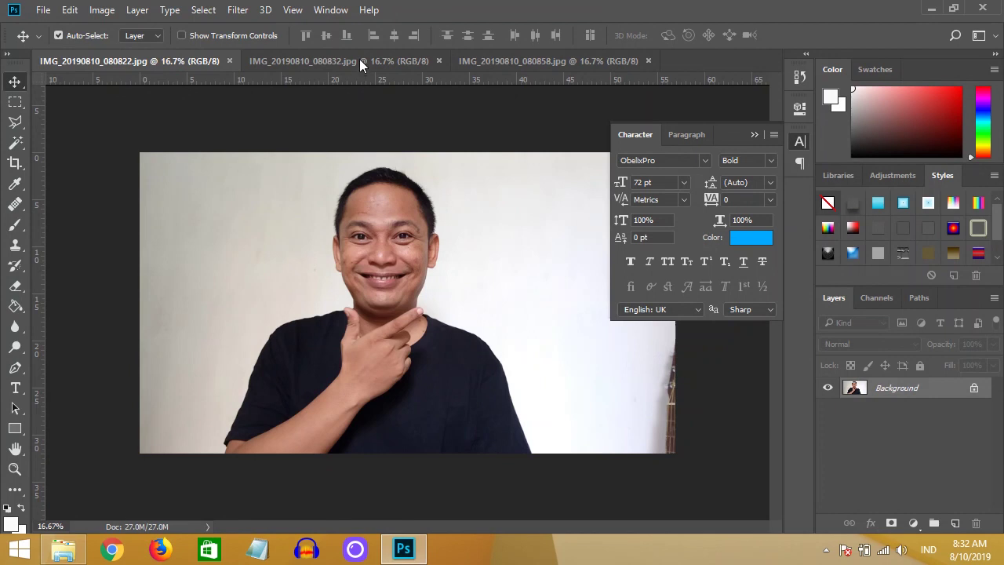
left_click(360, 60)
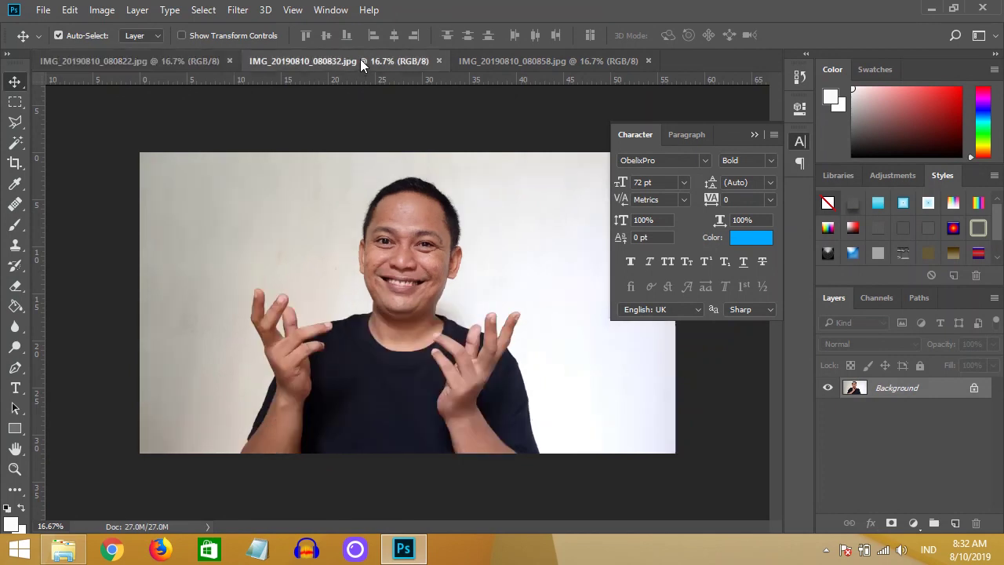
left_click(499, 64)
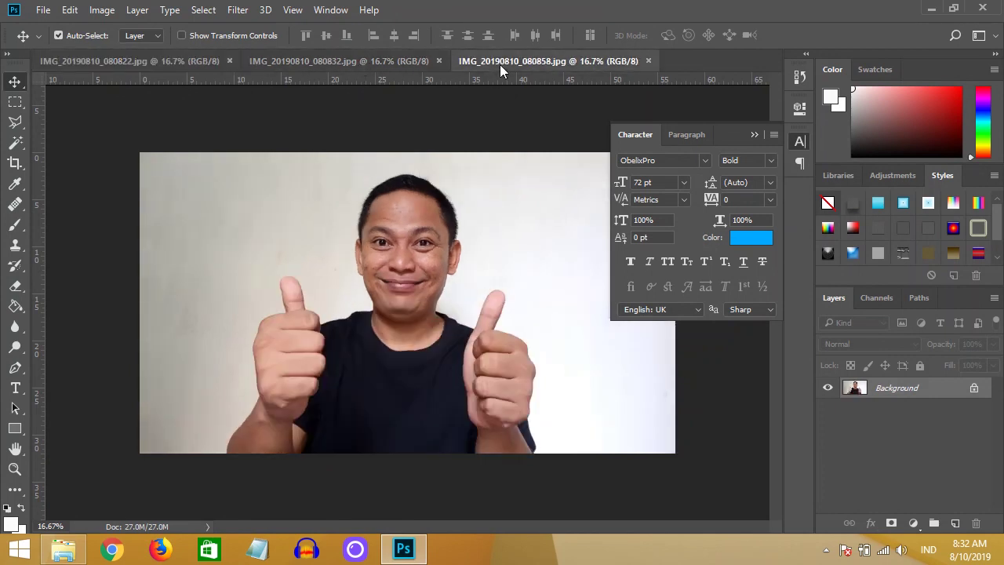
left_click(155, 56)
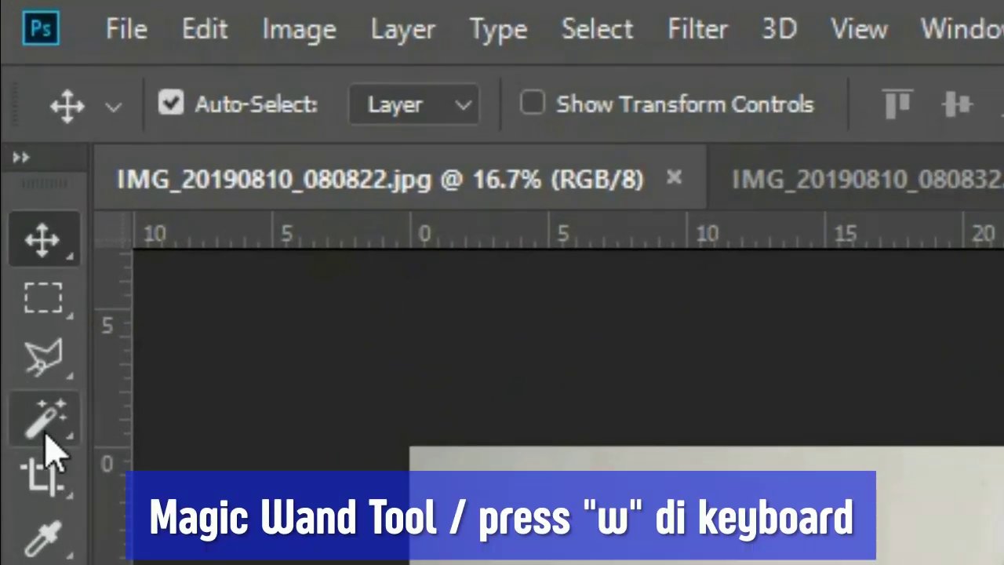
- Select the light wall background with the Magic Wand, adding the right-edge strip with the Rectangular Marquee
left_click(45, 439)
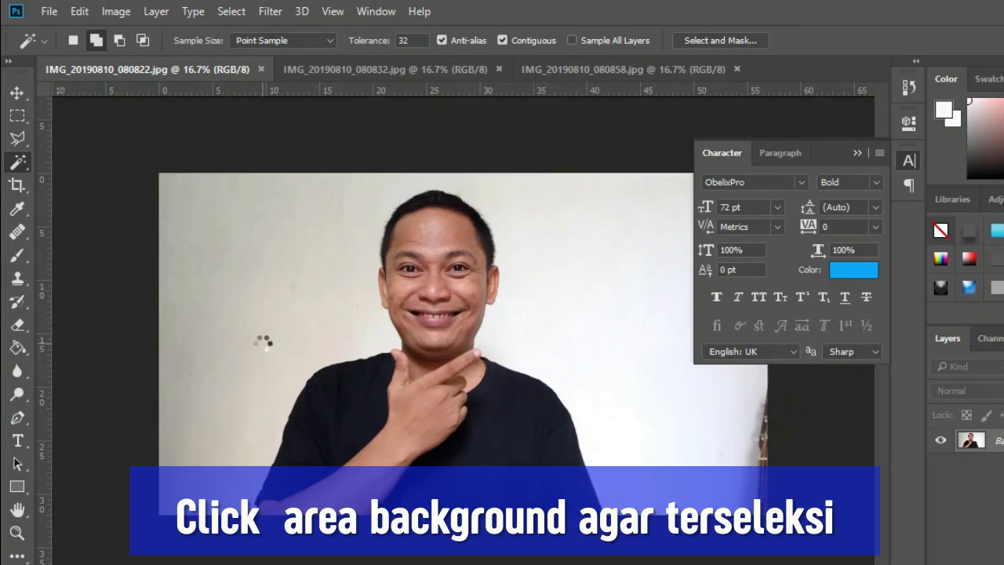
left_click(264, 344)
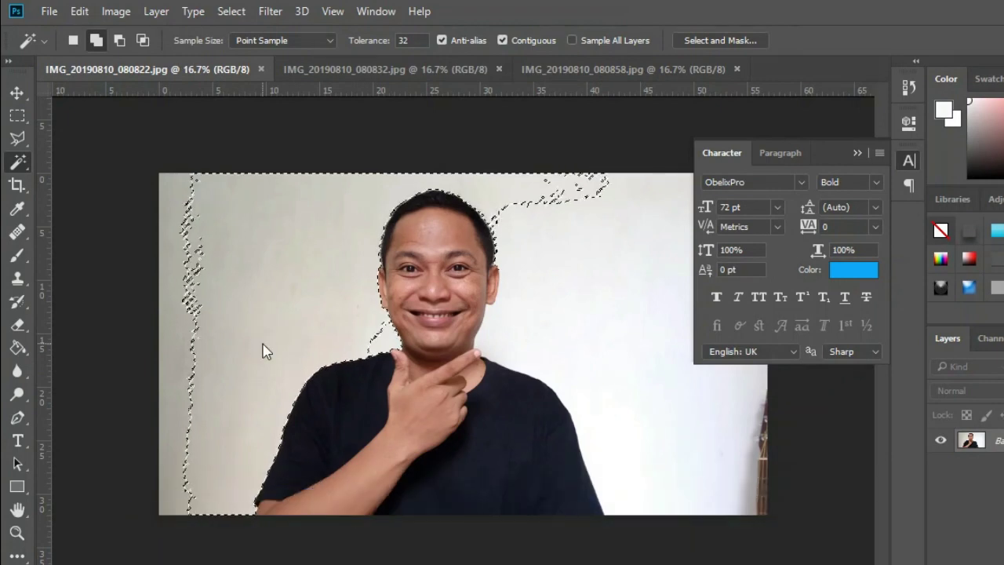
left_click(179, 352)
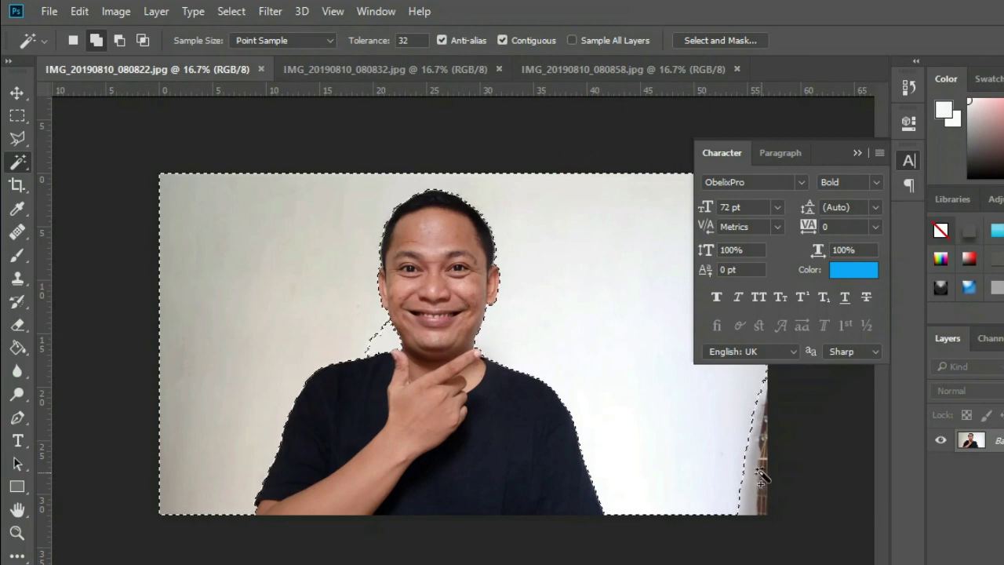
key("m")
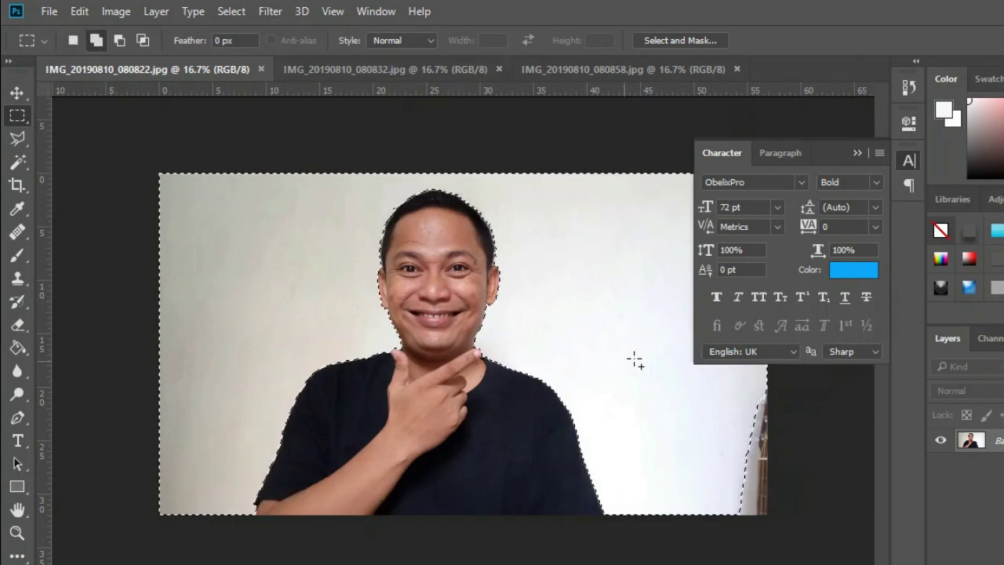
left_click_drag(623, 287, 825, 538)
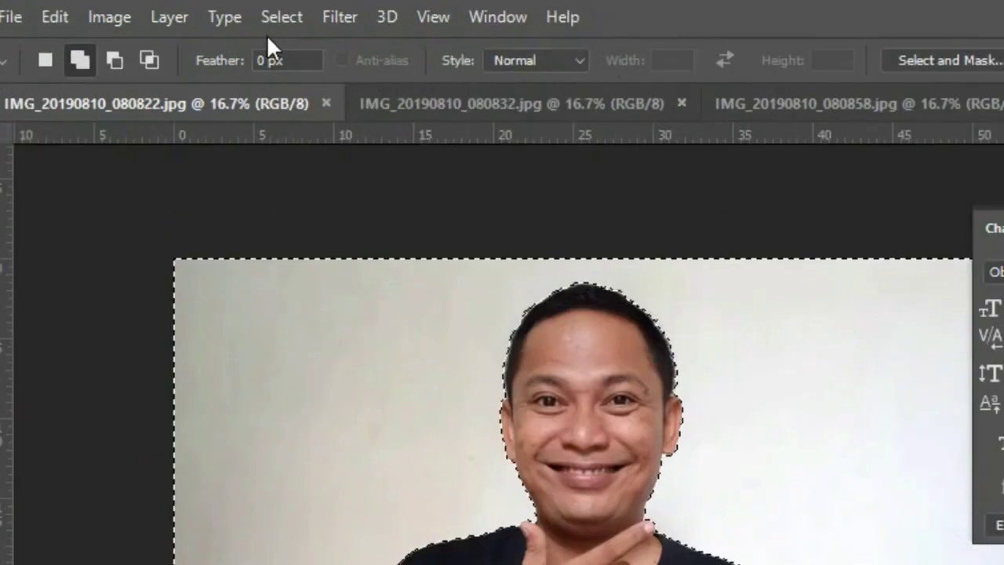
- Invert the selection onto the person and add a layer mask hiding the background
left_click(231, 11)
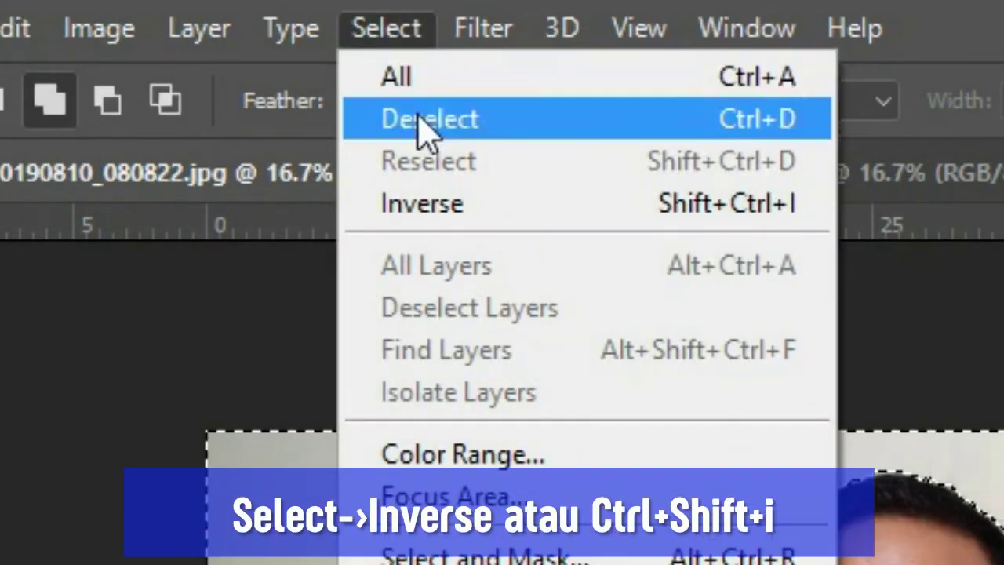
left_click(517, 213)
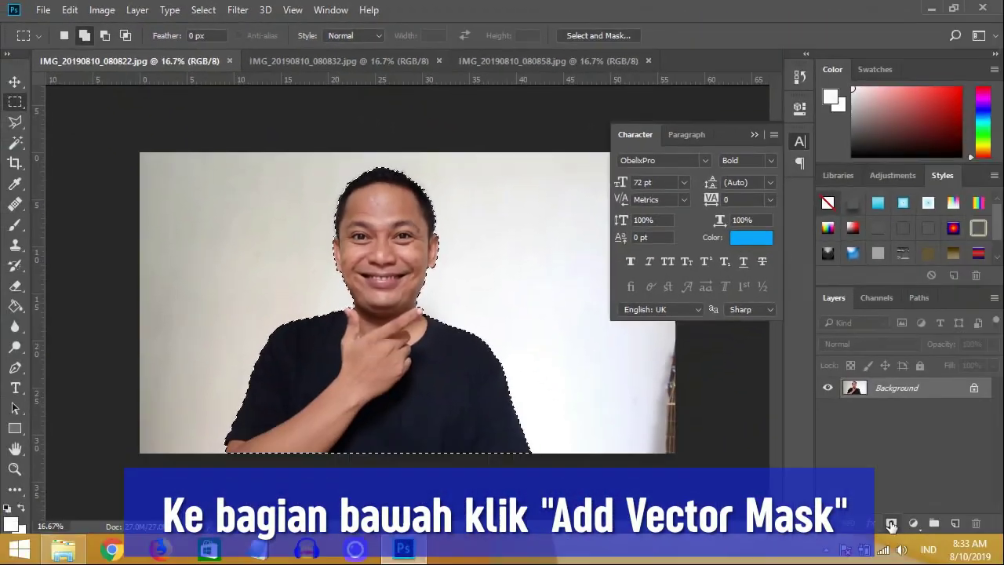
left_click(883, 520)
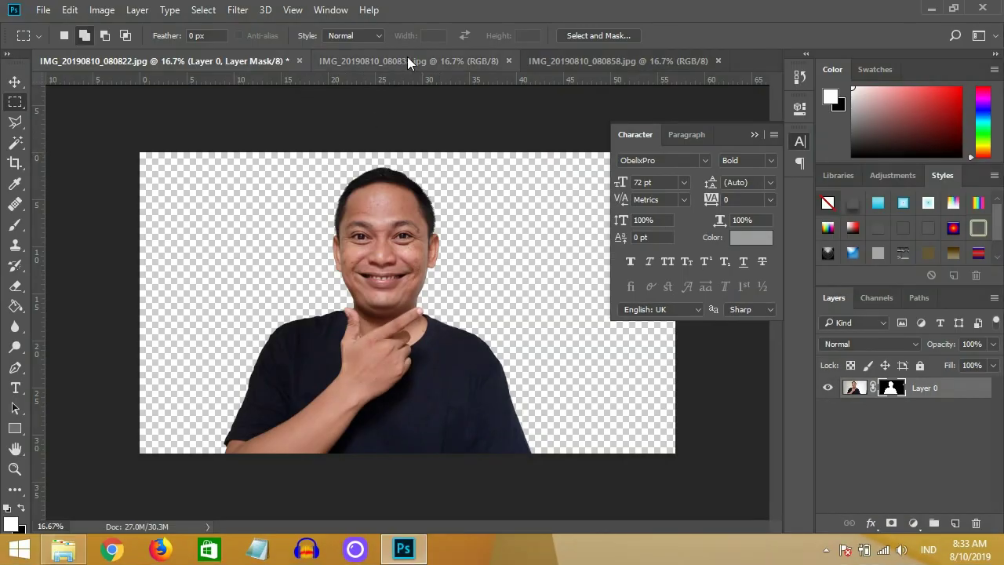
- In IMG_20190810_080832.jpg, Magic Wand-select the wall background, including the right side and lower-left strip
left_click(408, 61)
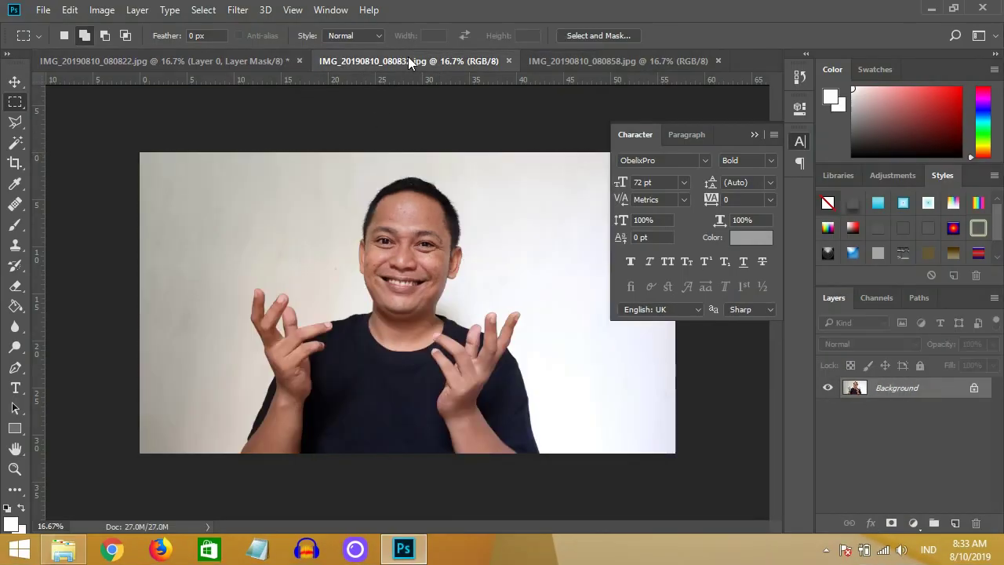
left_click(16, 144)
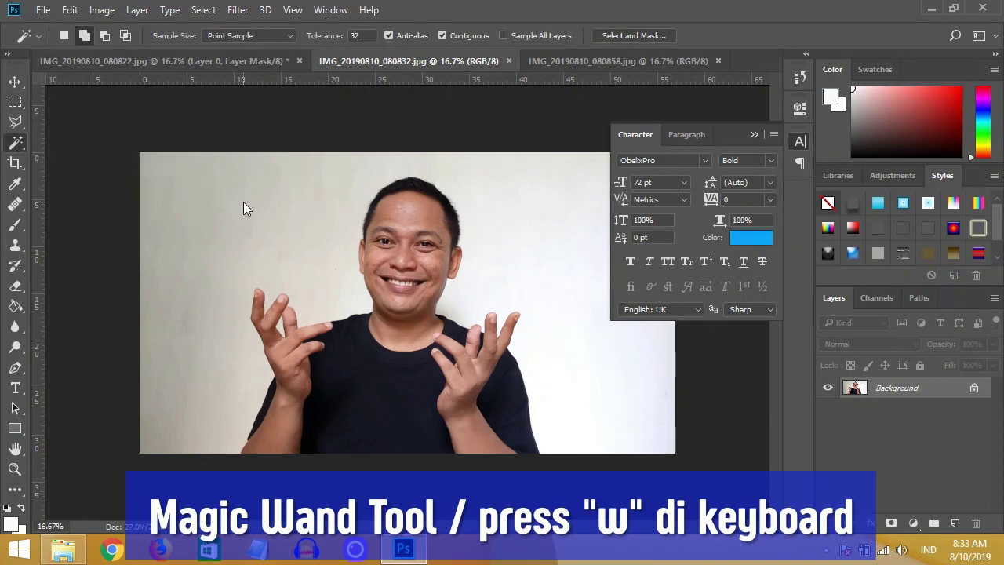
left_click(320, 254)
left_click(545, 330, "shift")
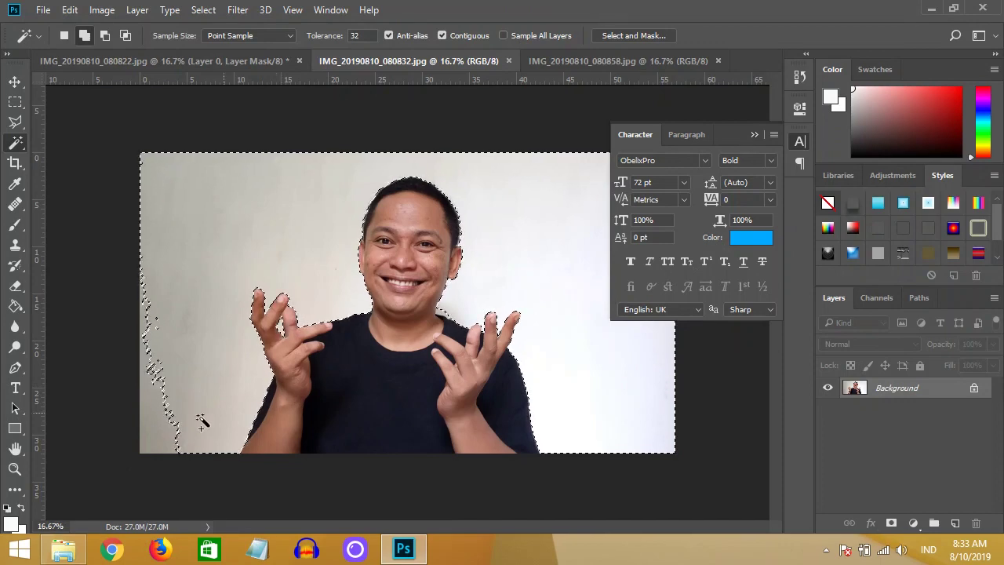
left_click(166, 427, "shift")
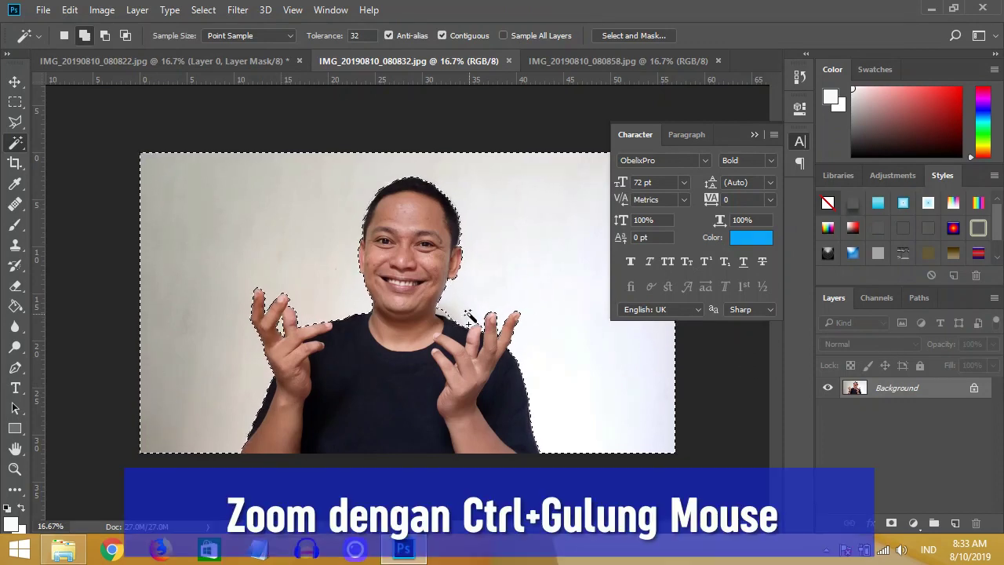
scroll(453, 316, "up", 5)
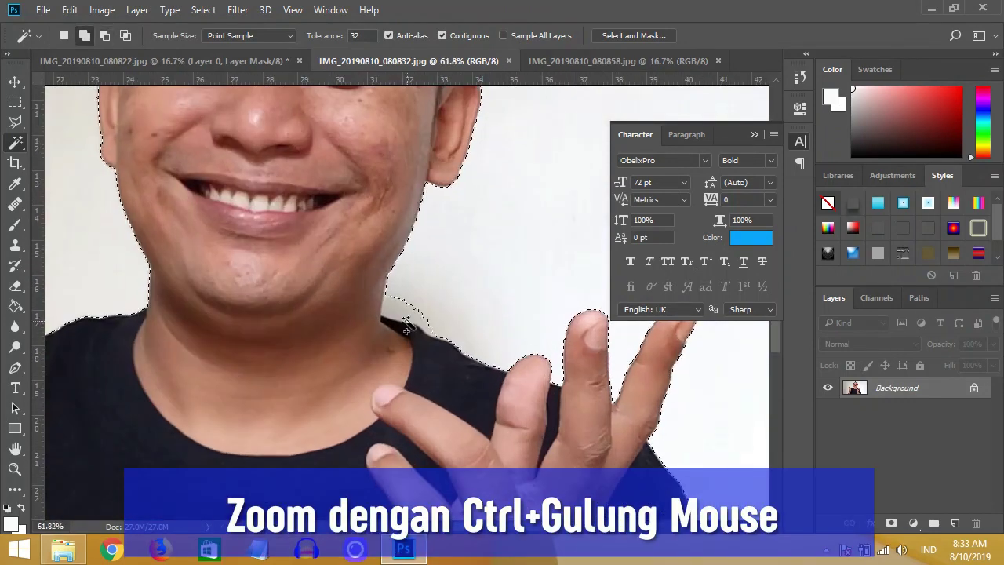
scroll(532, 296, "down", 5)
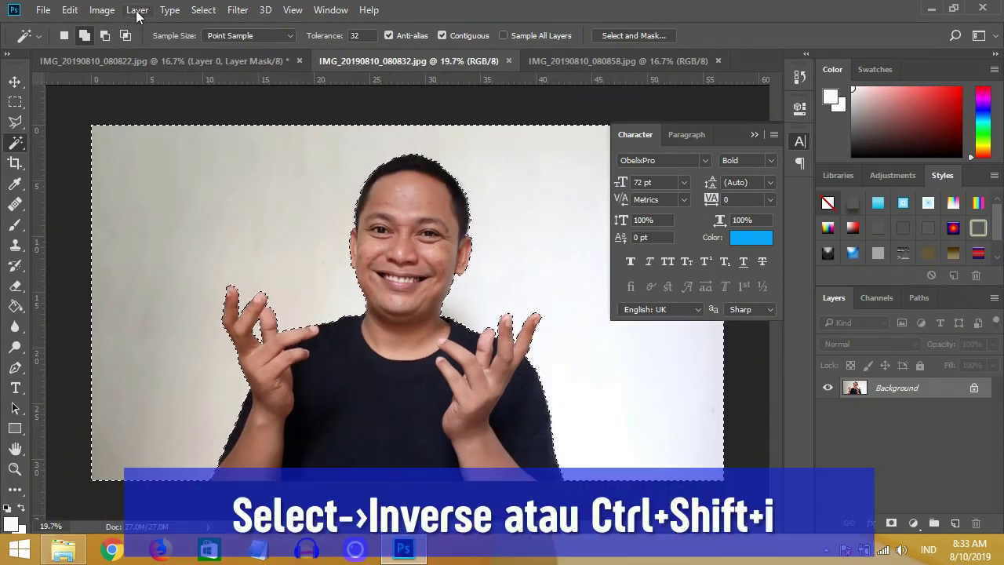
- Invert the selection to the person and add a layer mask hiding the background
left_click(202, 10)
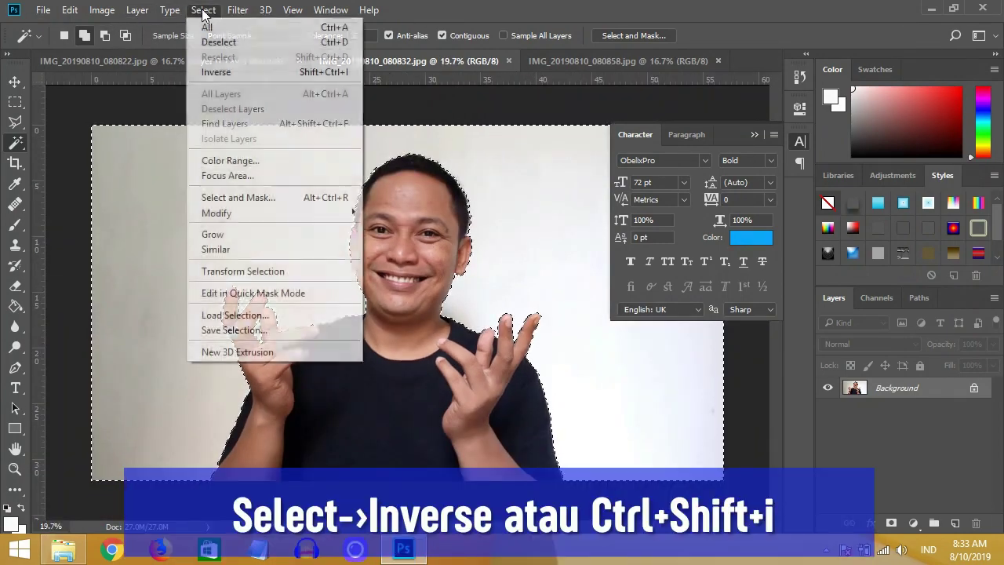
left_click(250, 73)
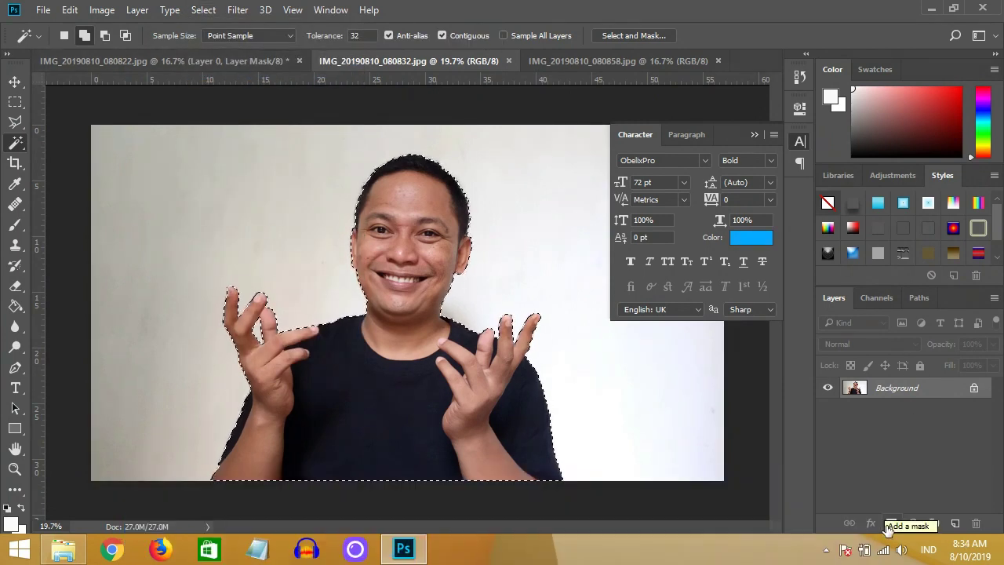
left_click(890, 524)
left_click(682, 61)
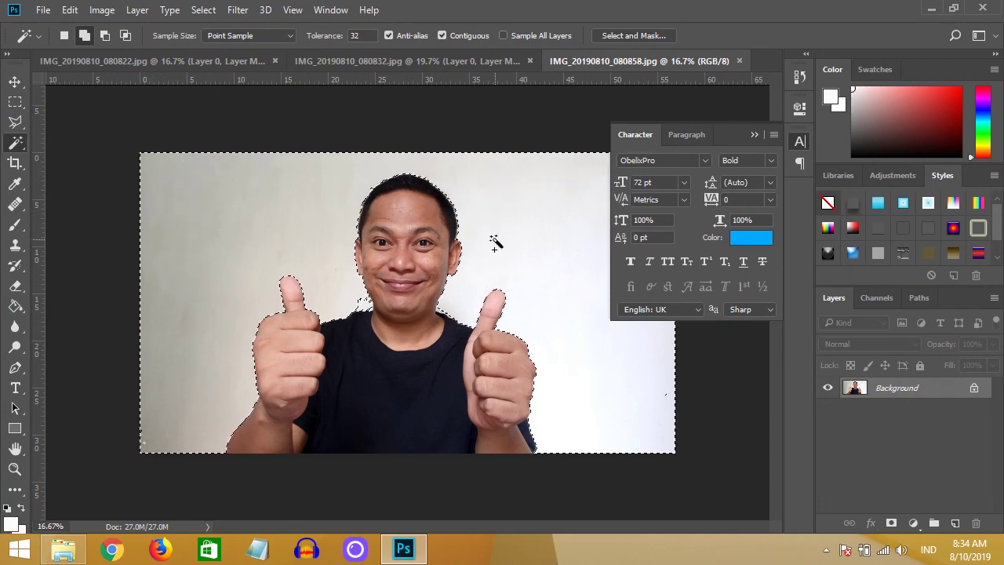
- Invert the wall selection onto the thumbs-up person and add a layer mask hiding the wall
scroll(357, 297, "up", 8)
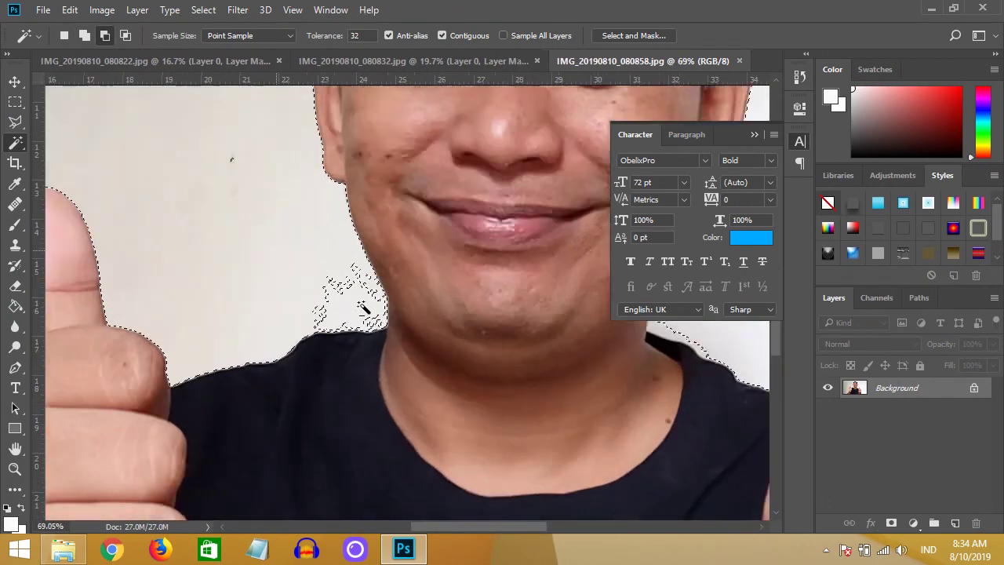
scroll(360, 309, "down", 8)
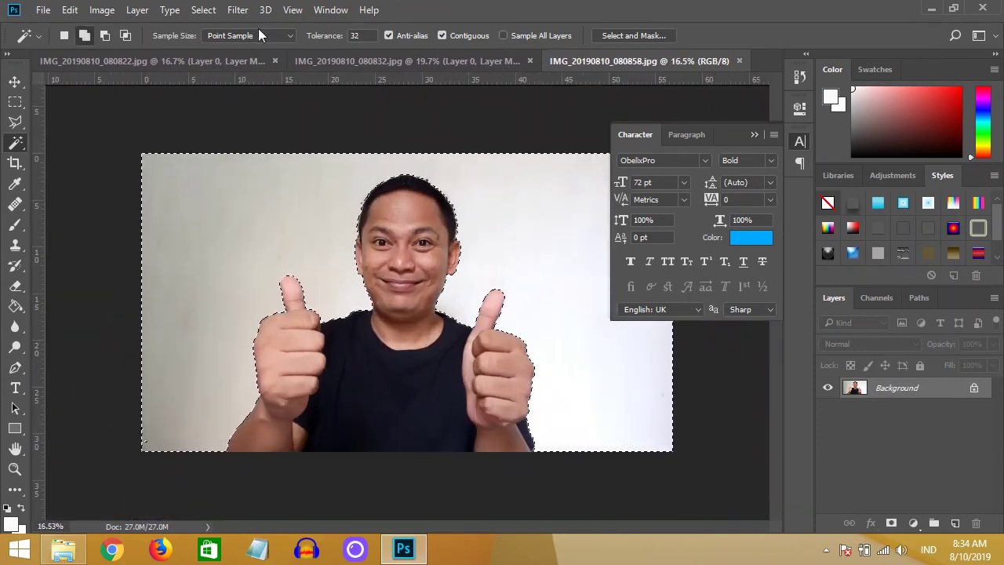
left_click(203, 10)
left_click(245, 72)
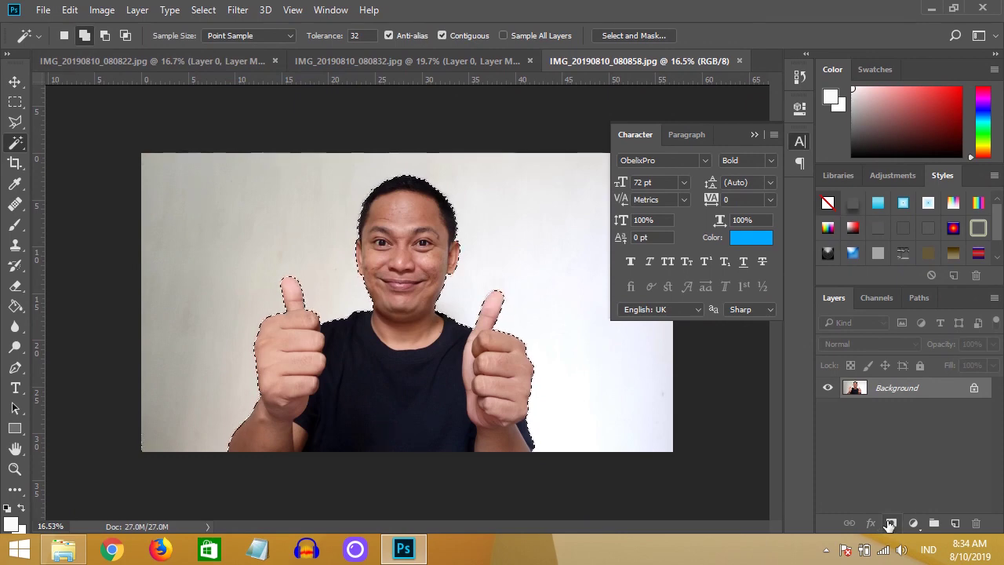
left_click(891, 524)
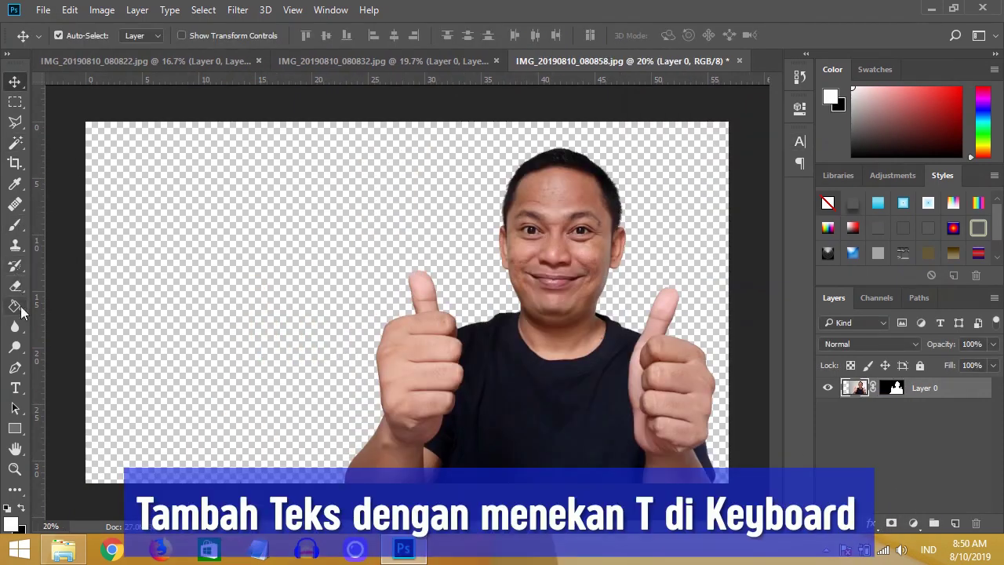
- Add the dark navy title text 'BUANG BACKGROUND 5 DETIK!' near the top left
key("t")
left_click(149, 203)
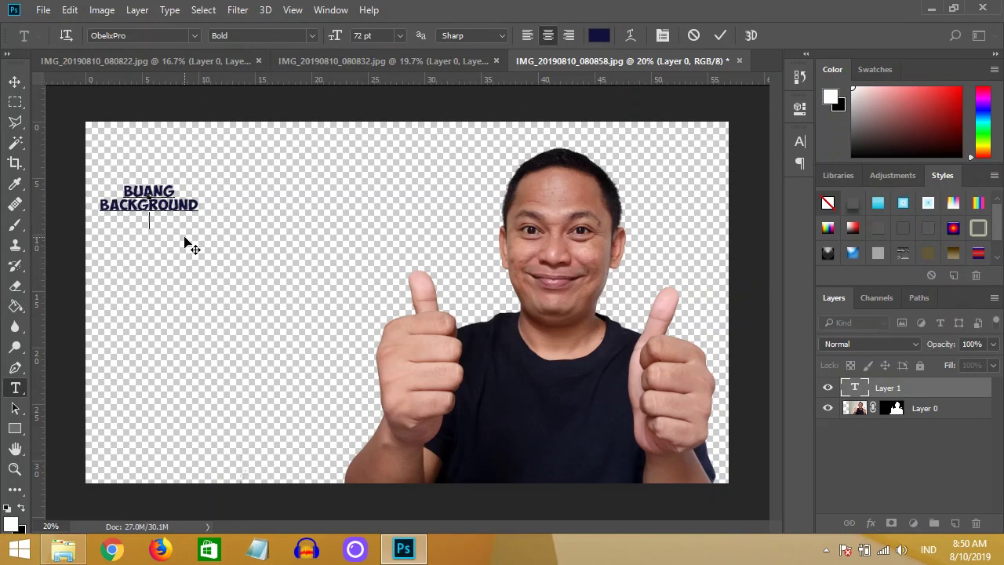
type("IK!")
key("ctrl+Return")
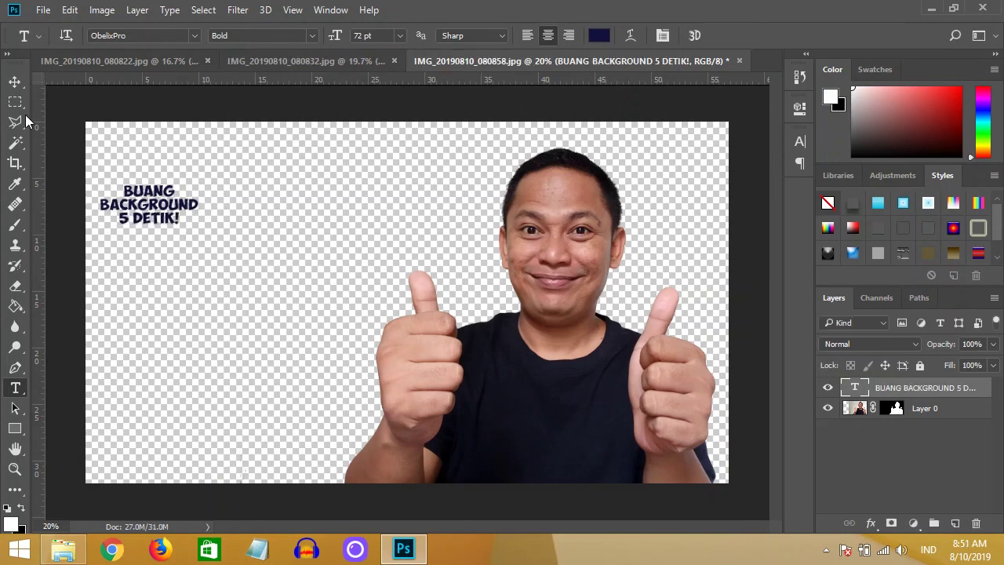
- Free Transform the title to about 370% and nudge it slightly upward
left_click(15, 101)
right_click(175, 203)
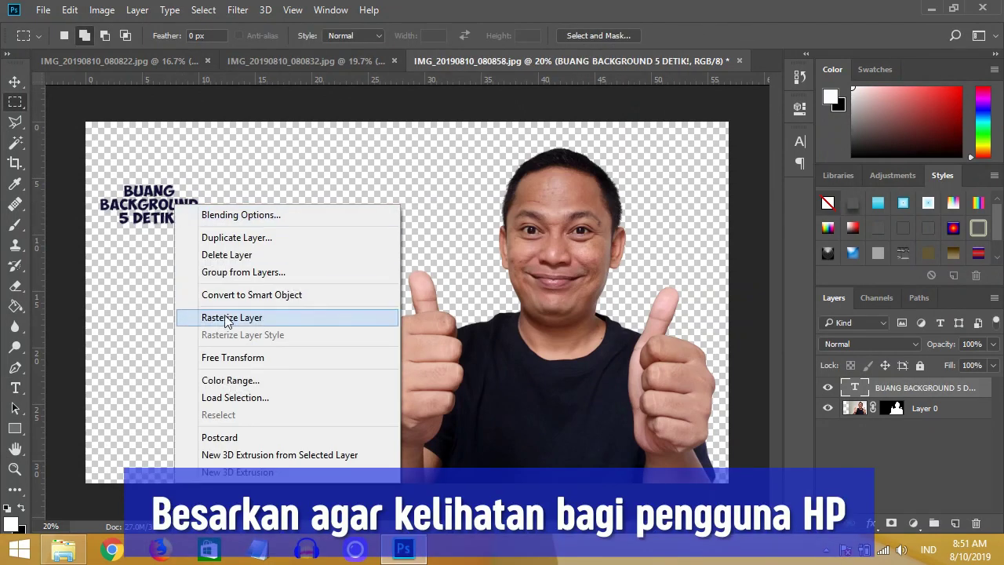
left_click(298, 360)
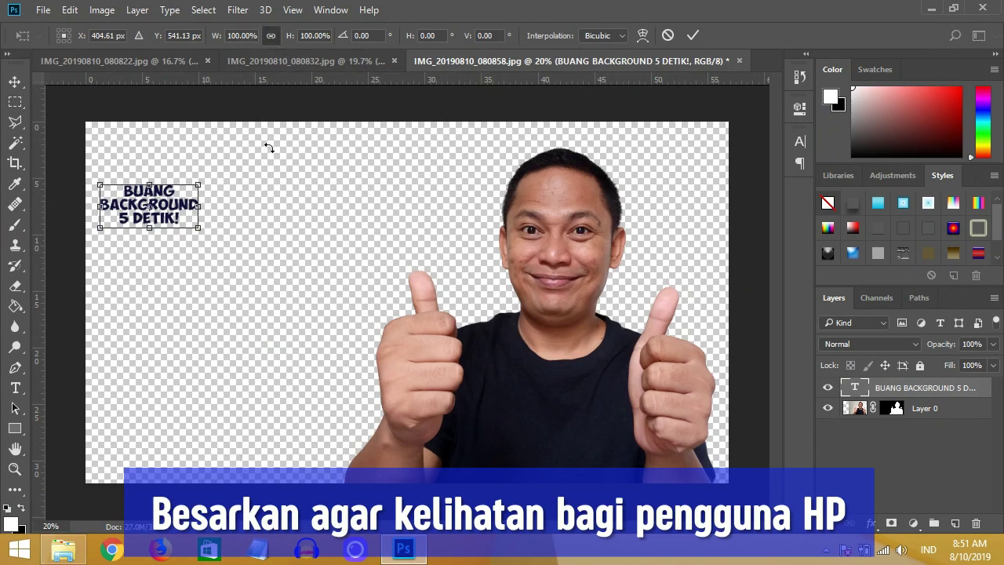
left_click_drag(198, 228, 432, 416)
left_click_drag(332, 260, 329, 238)
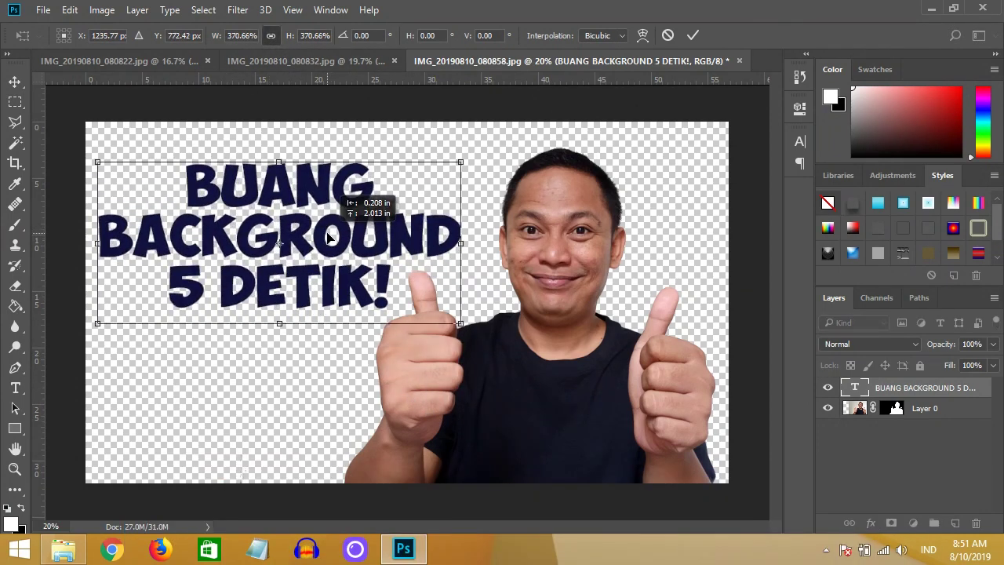
left_click(695, 35)
left_click(380, 11)
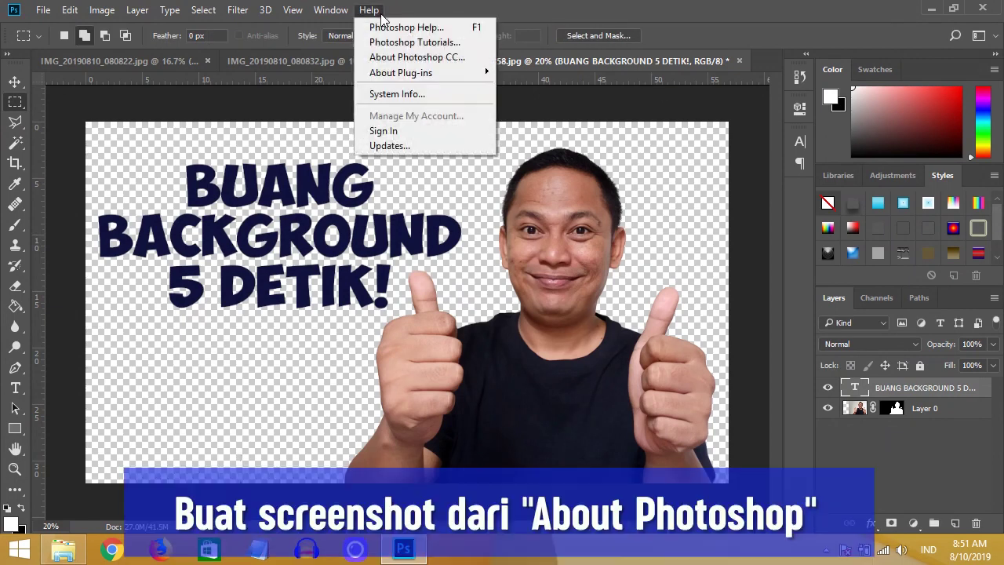
left_click(478, 58)
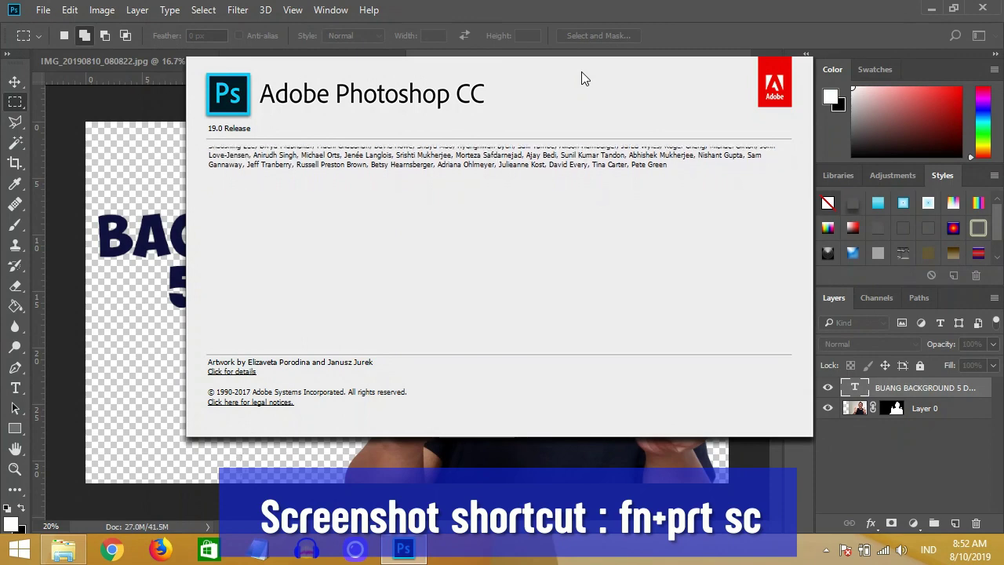
left_click(583, 78)
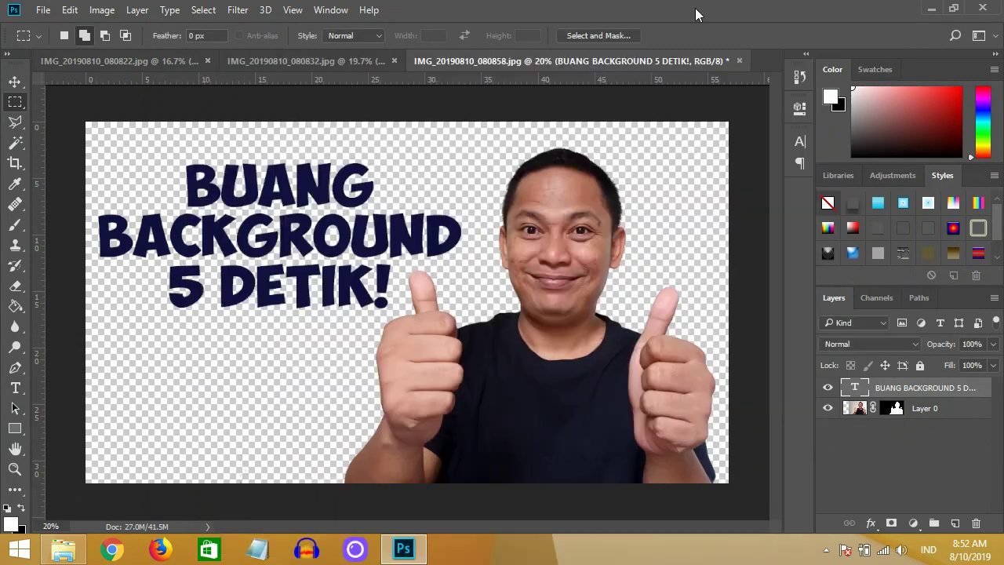
- Paste the About Photoshop CC screenshot as a new layer and move it to the top left
left_click(70, 10)
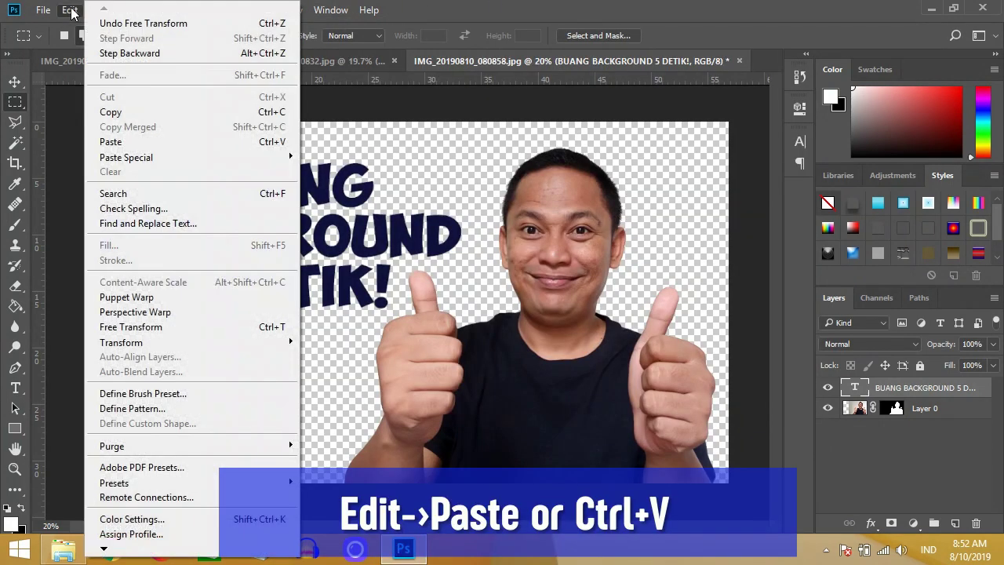
left_click(139, 149)
left_click(15, 82)
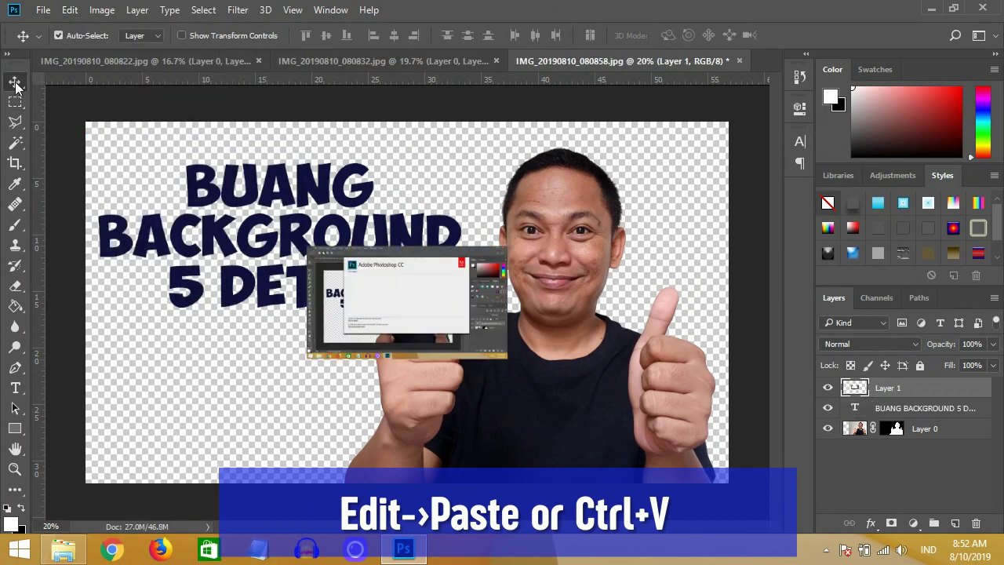
left_click_drag(394, 294, 132, 161)
- Free Transform the screenshot to about 460% so it covers the whole canvas
left_click(15, 102)
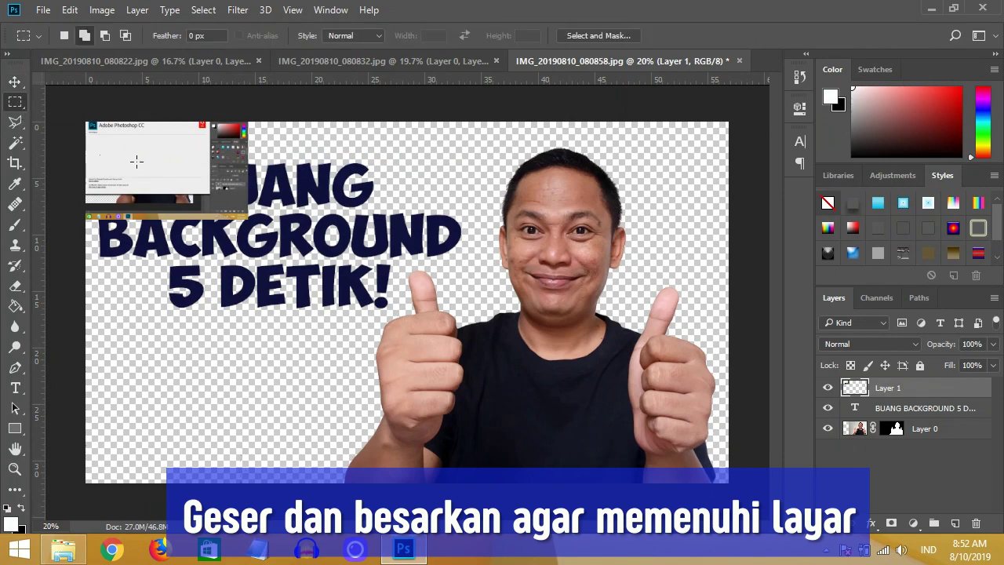
right_click(143, 155)
left_click(221, 308)
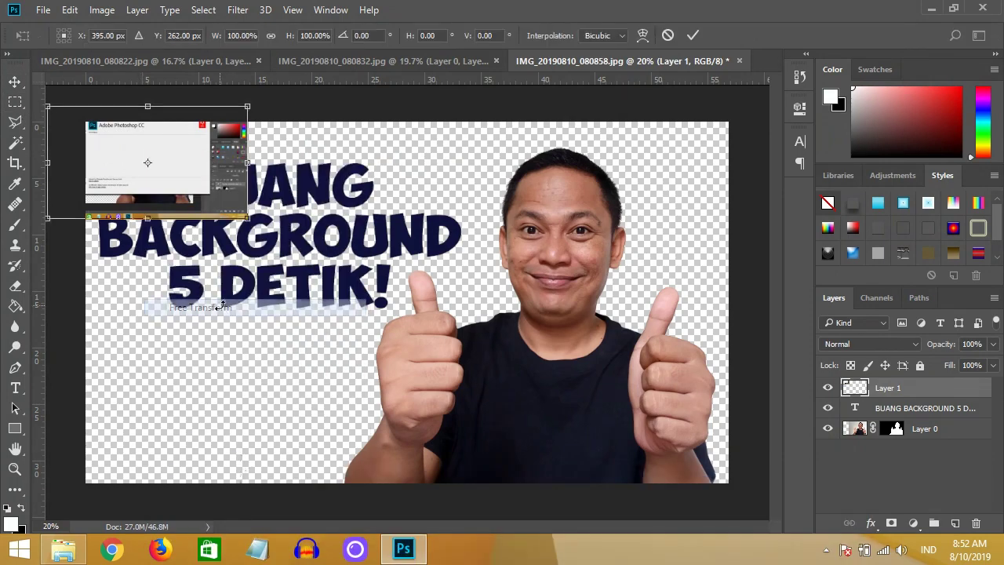
left_click_drag(246, 217, 474, 259)
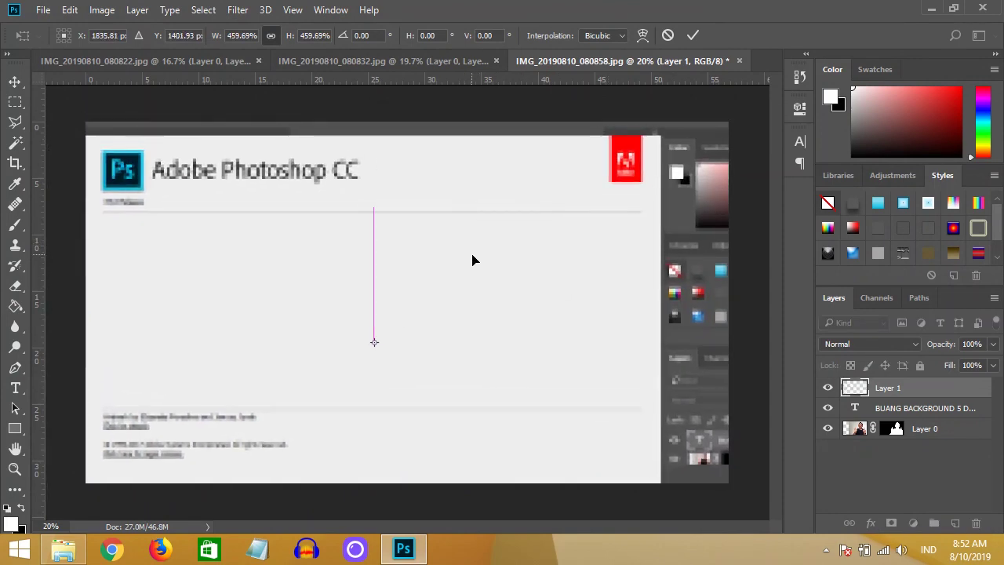
left_click(693, 36)
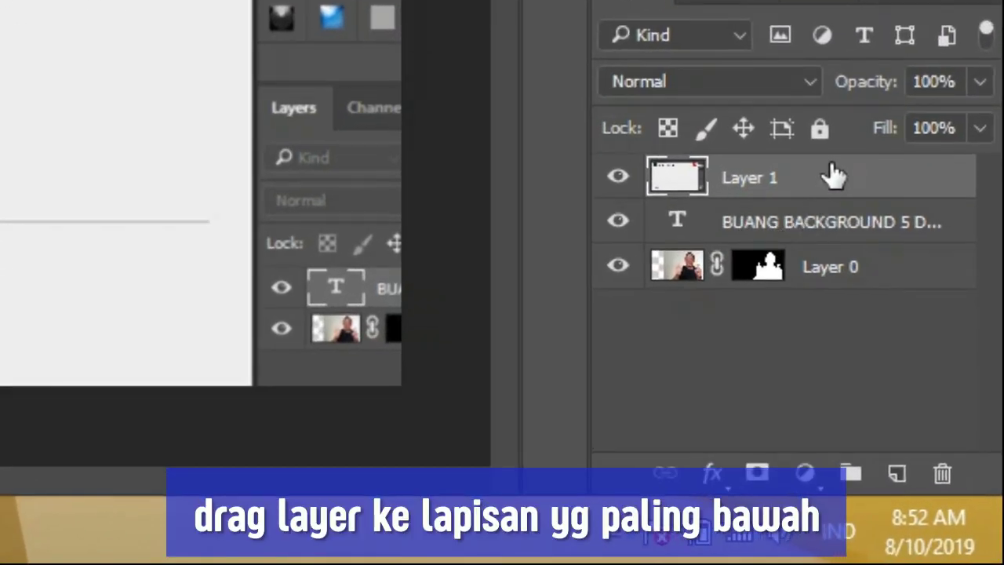
- Move the screenshot layer beneath the portrait and drag the title lower and left
left_click_drag(834, 177, 812, 287)
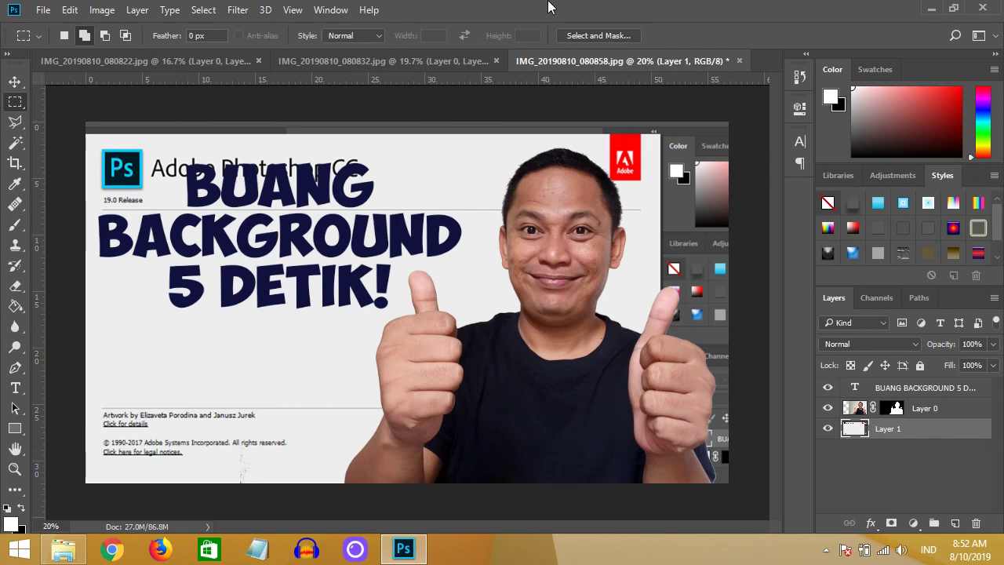
left_click(16, 83)
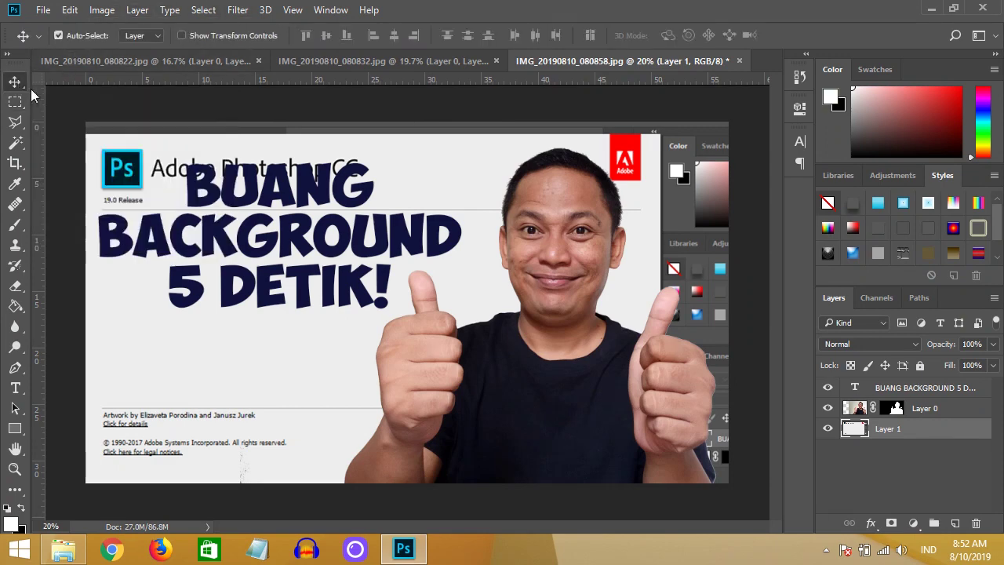
left_click_drag(331, 205, 316, 277)
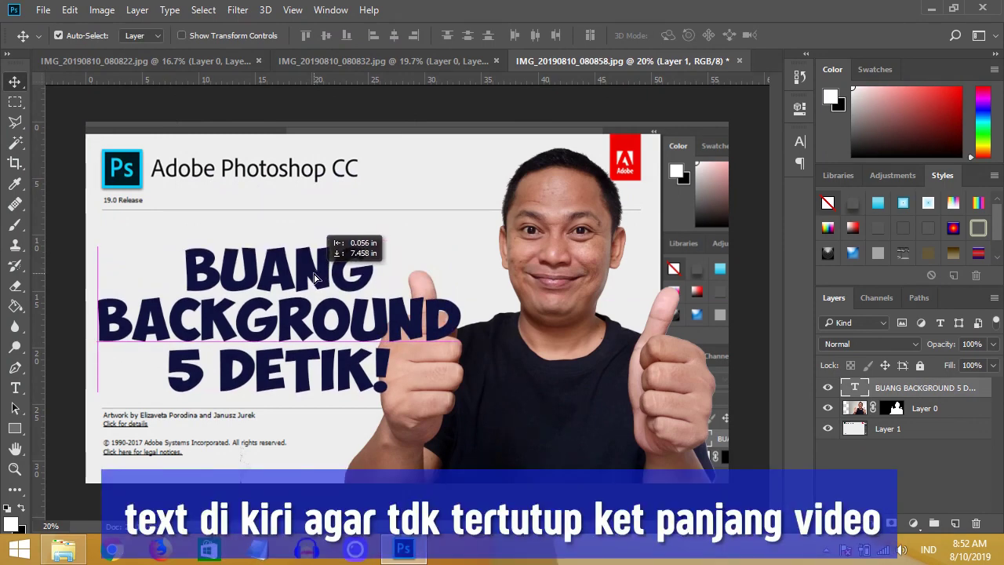
left_click_drag(314, 277, 315, 278)
- Shift the portrait layer to the right and nudge the title slightly upward
left_click(437, 223)
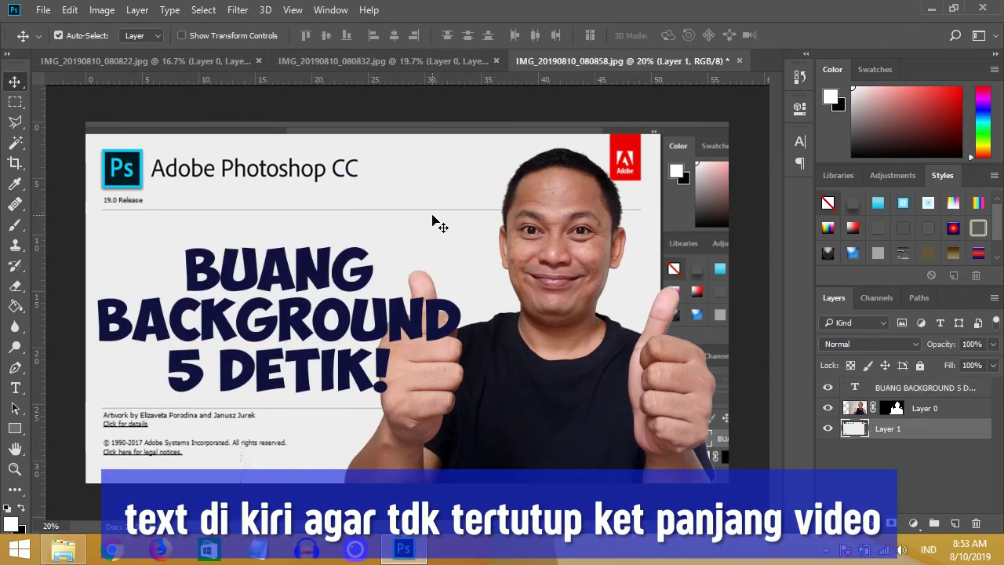
left_click(549, 236)
left_click_drag(547, 234, 554, 241)
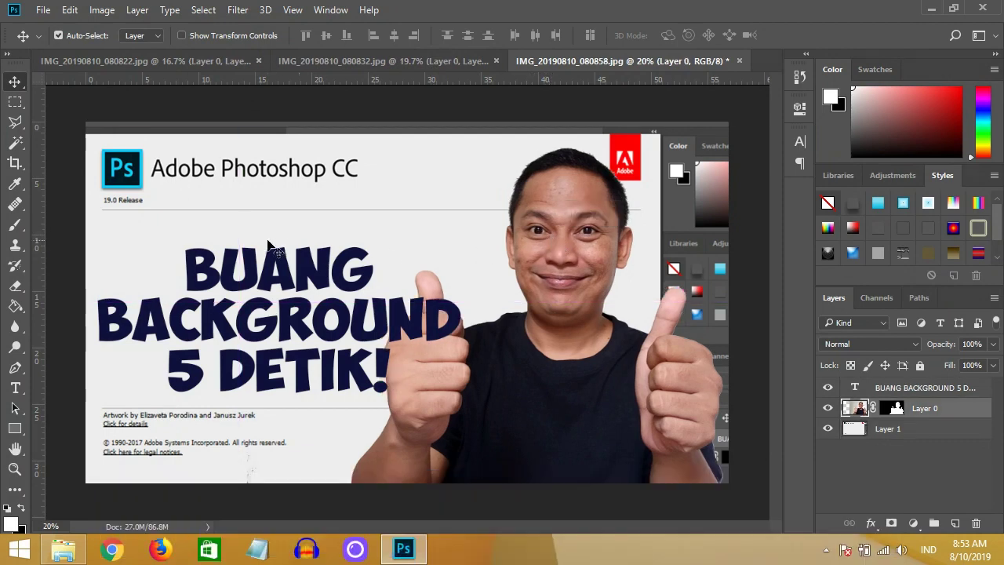
left_click_drag(290, 266, 291, 249)
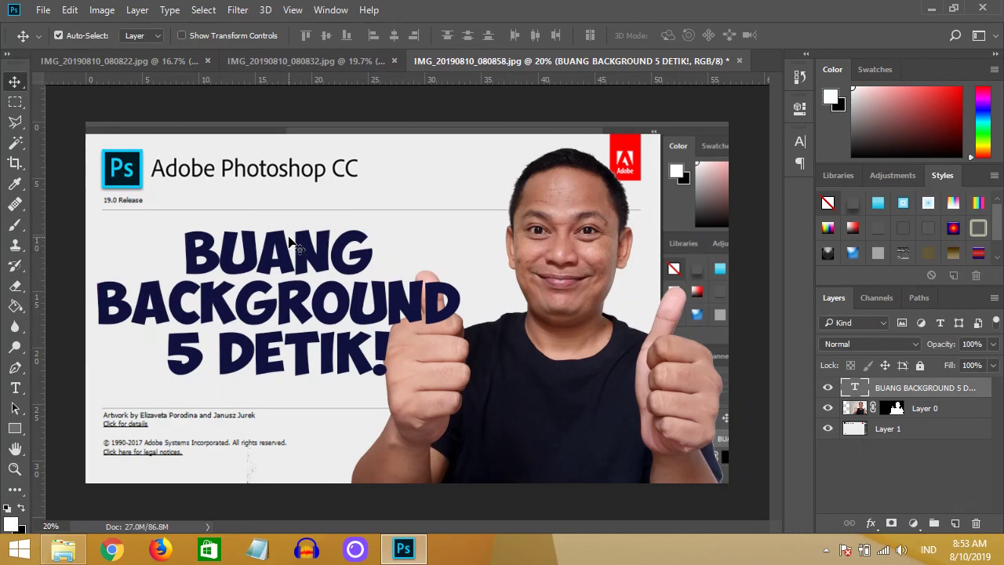
- Free Transform the title down to about 85% width and 81% height, clearing the thumb
left_click(16, 101)
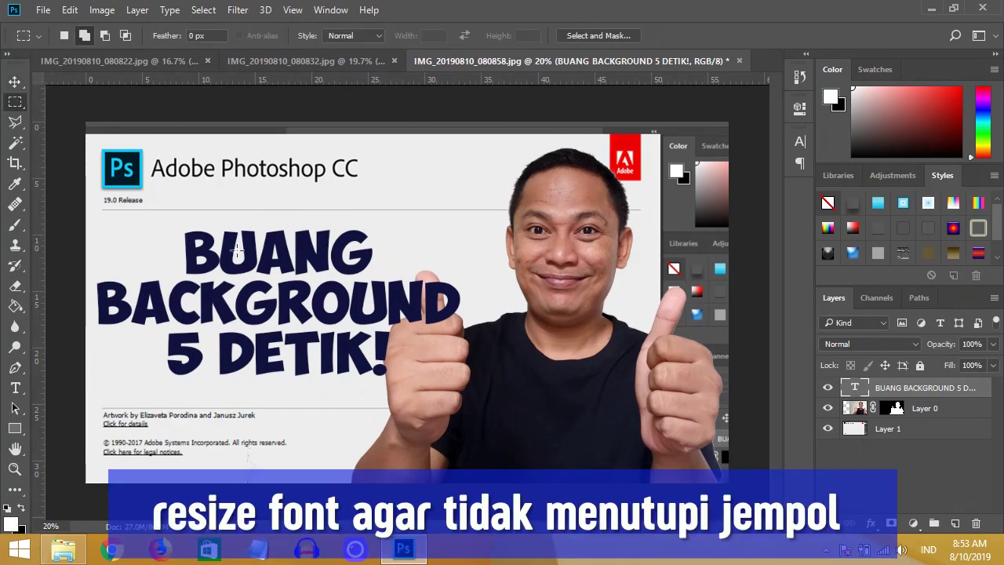
right_click(294, 260)
left_click(369, 409)
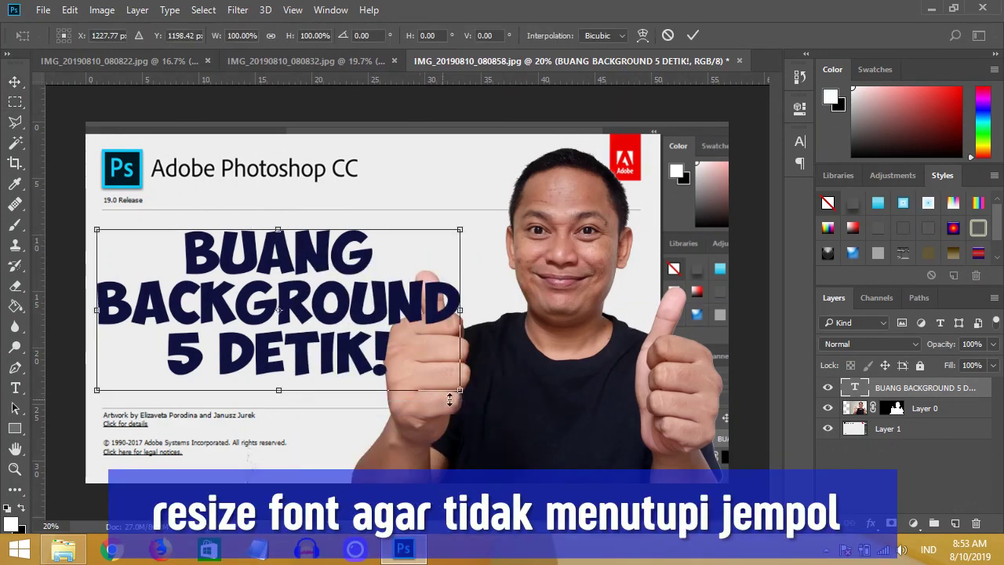
left_click_drag(457, 387, 408, 359)
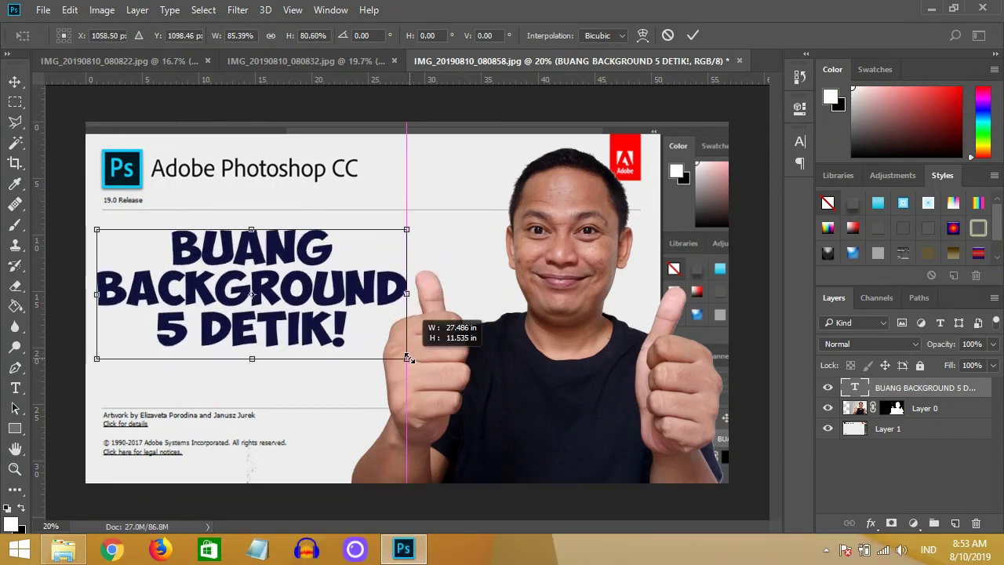
left_click(696, 34)
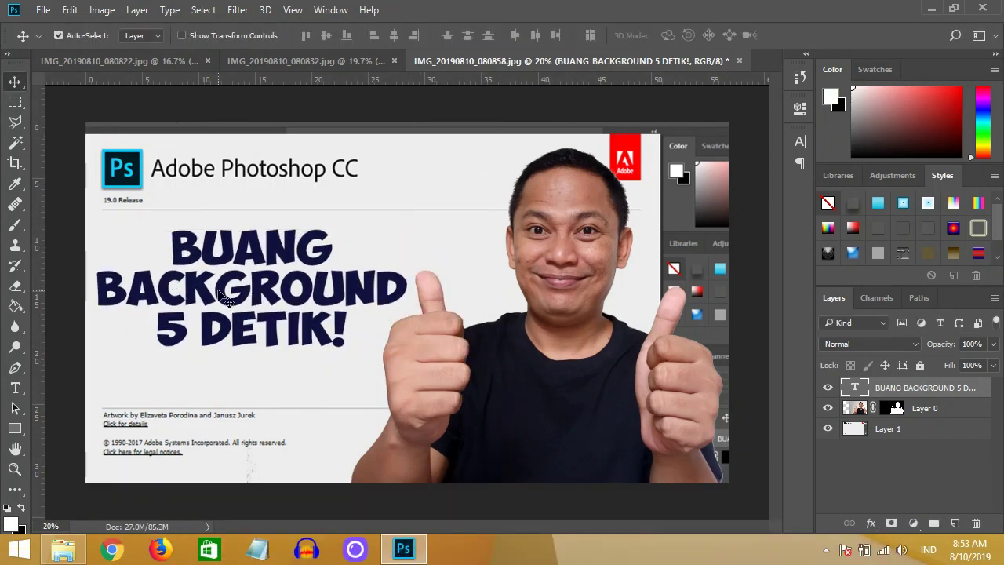
left_click(871, 523)
- Apply a Drop Shadow layer style to the title: angle 174°, opacity 26%, distance 11 px
left_click(913, 512)
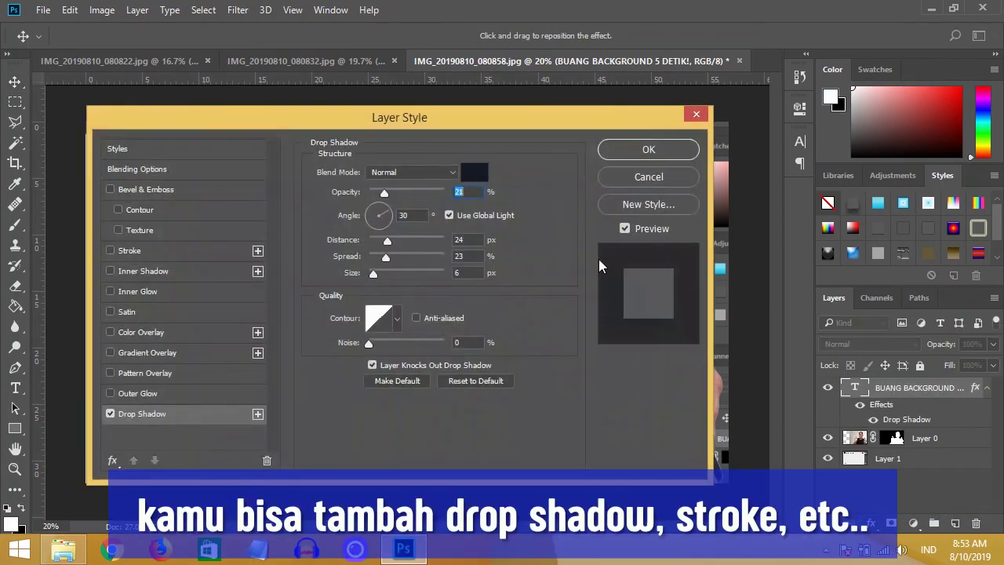
left_click_drag(493, 113, 809, 123)
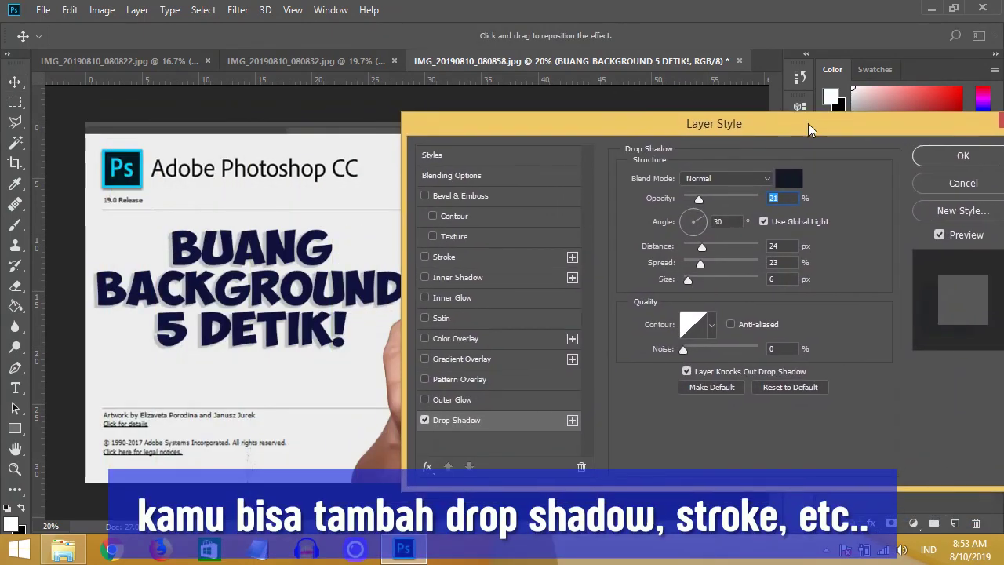
left_click(689, 222)
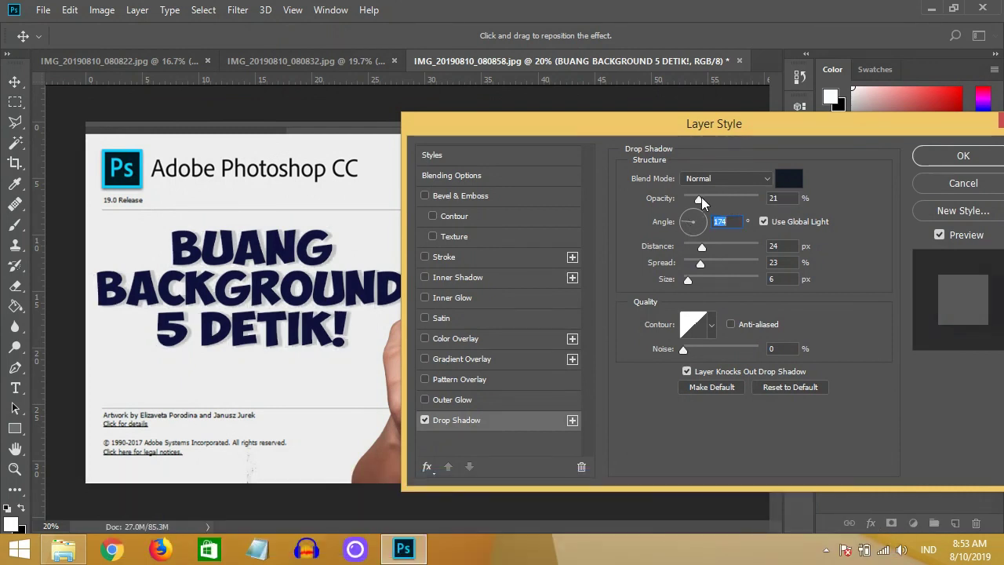
left_click_drag(700, 198, 704, 199)
left_click_drag(702, 246, 692, 246)
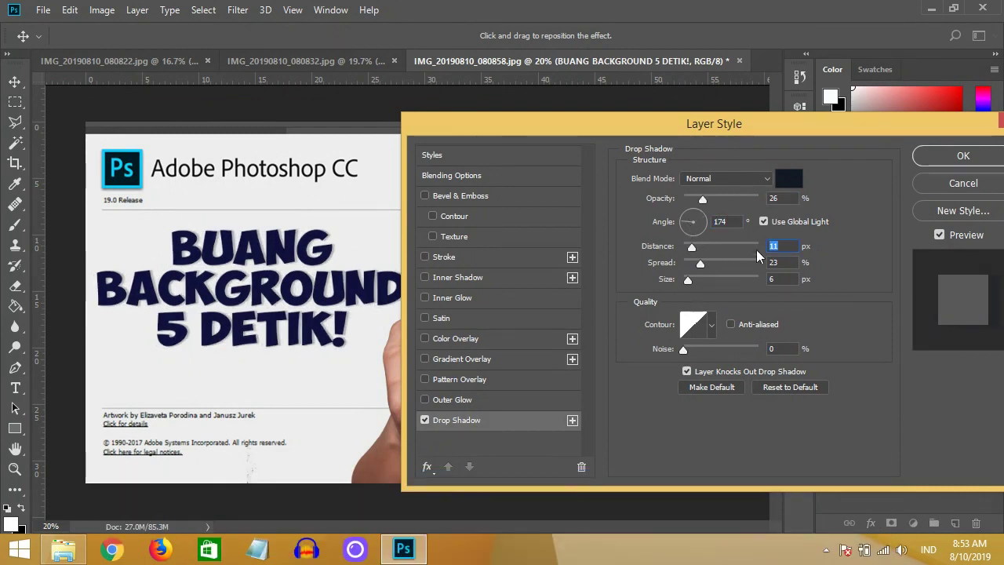
left_click(935, 155)
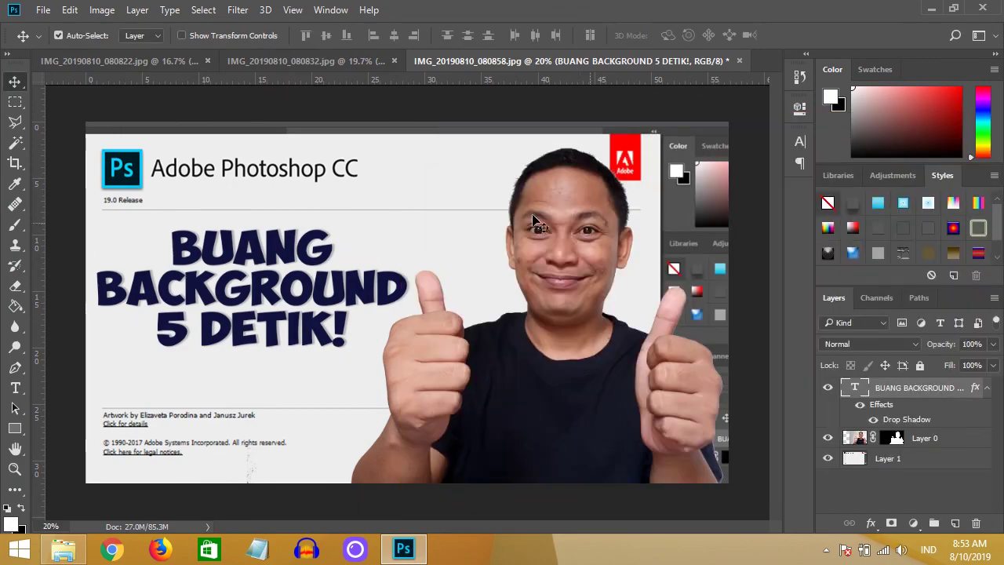
- Save the composite as a JPEG named 'UDAH JADI' at Maximum quality 12
left_click(41, 11)
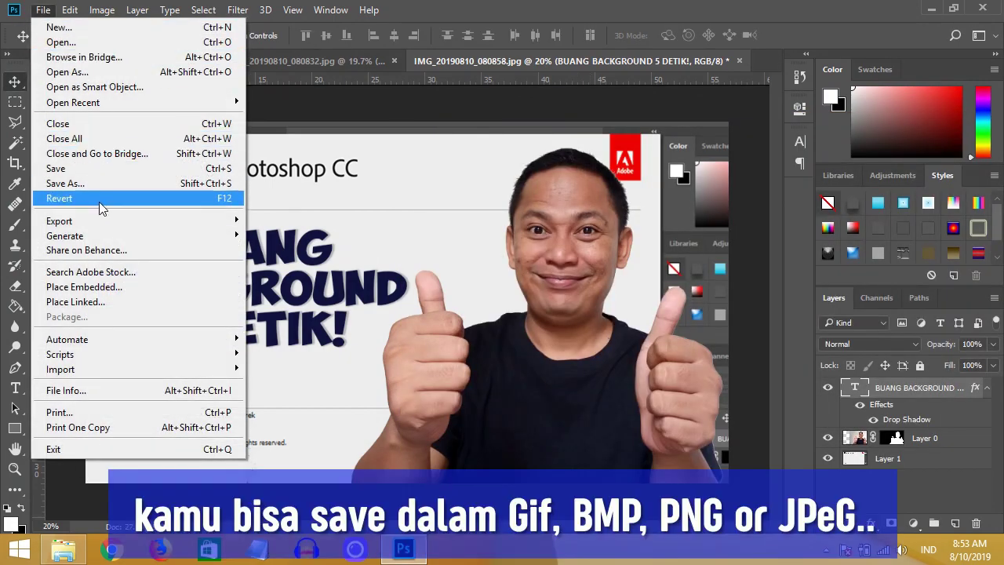
left_click(108, 181)
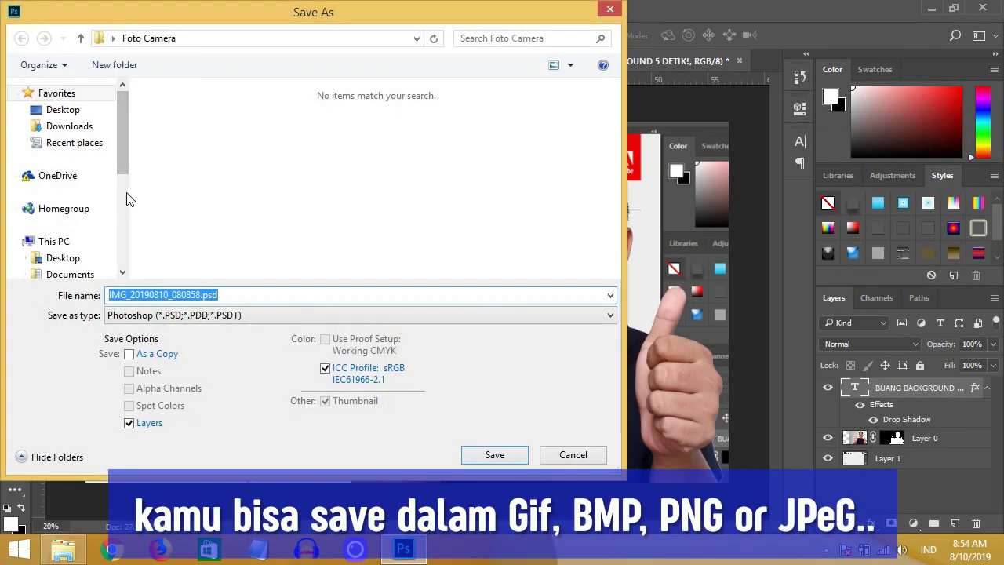
left_click(233, 317)
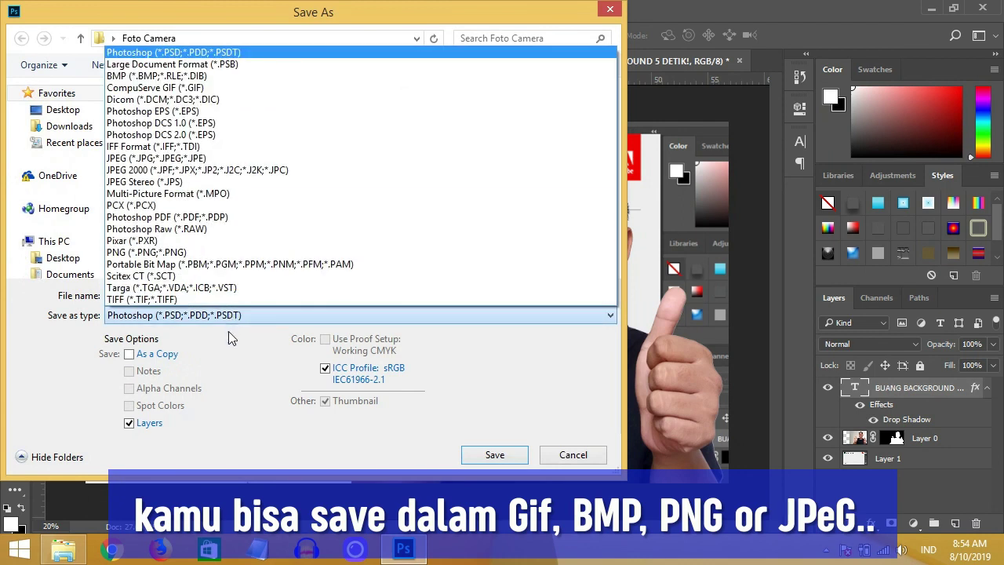
left_click(221, 160)
double_click(266, 293)
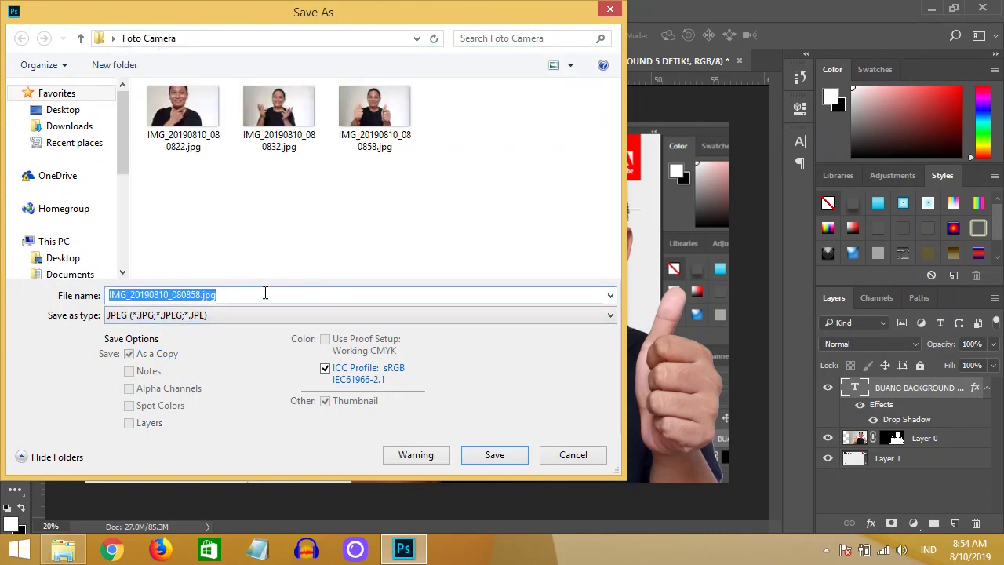
type("UDAH JADI")
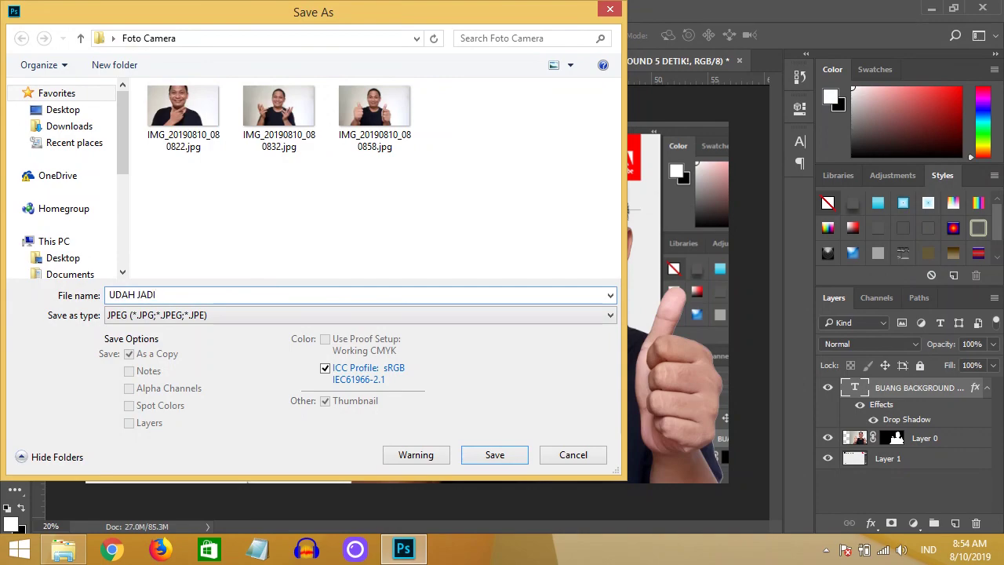
left_click(511, 459)
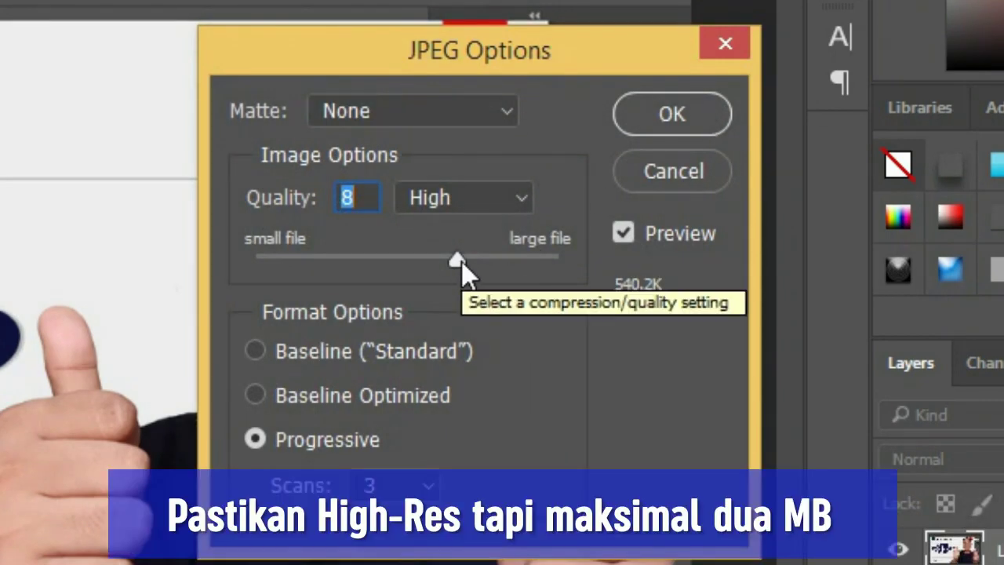
left_click_drag(462, 263, 541, 252)
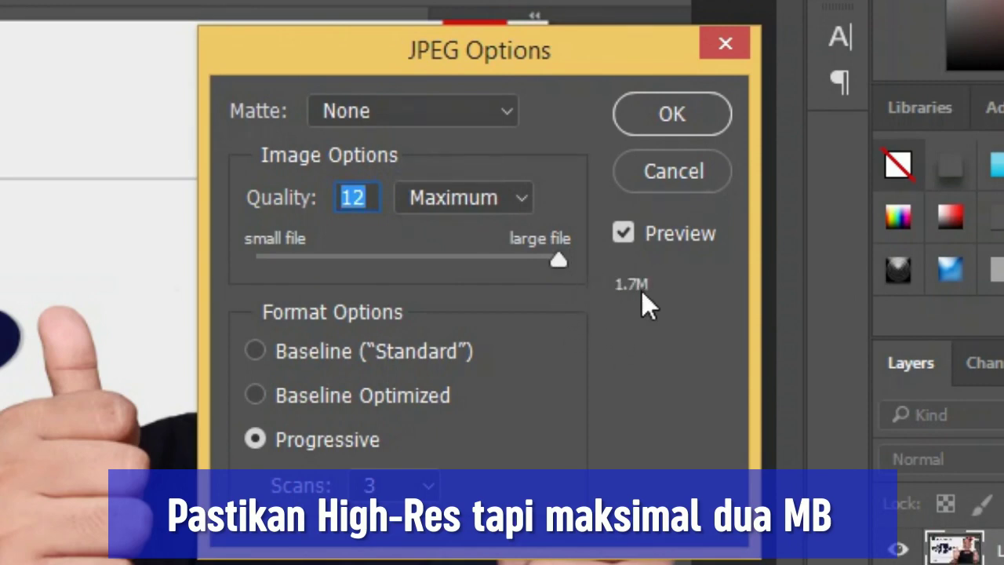
left_click(681, 114)
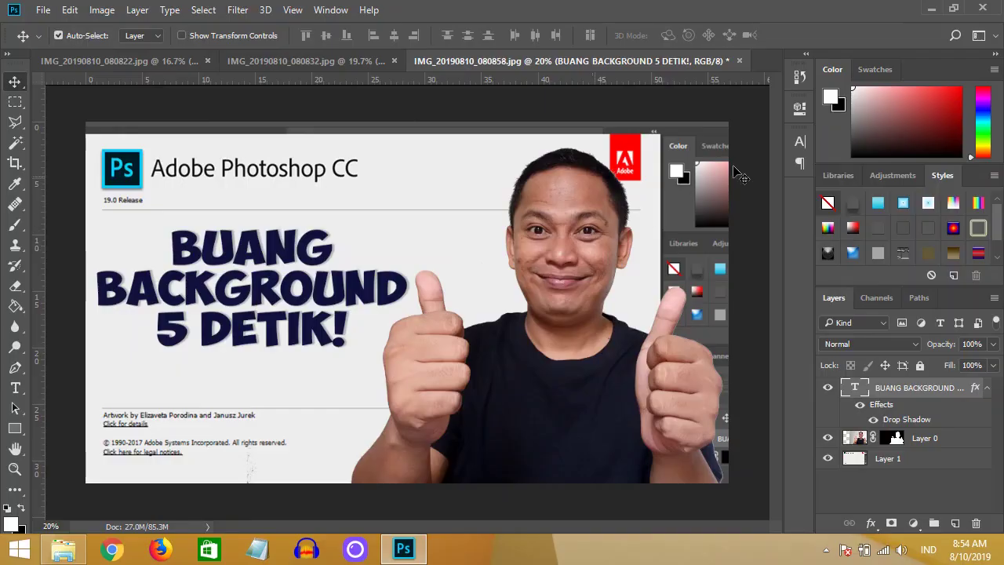
- Minimize Photoshop and open UDAH JADI.jpg from the Foto Camera folder in Windows Photo Viewer
left_click(930, 9)
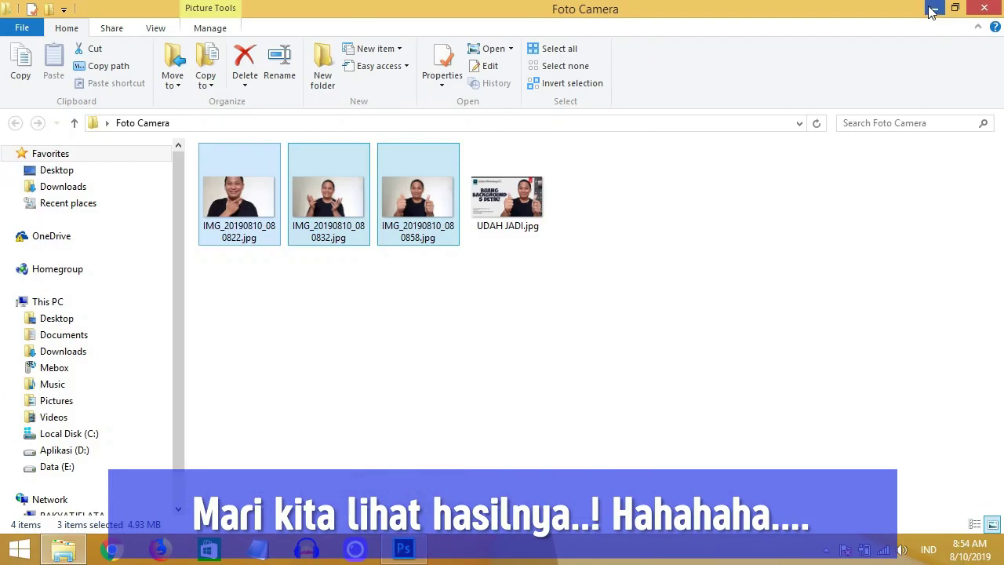
left_click(782, 245)
left_click(549, 202)
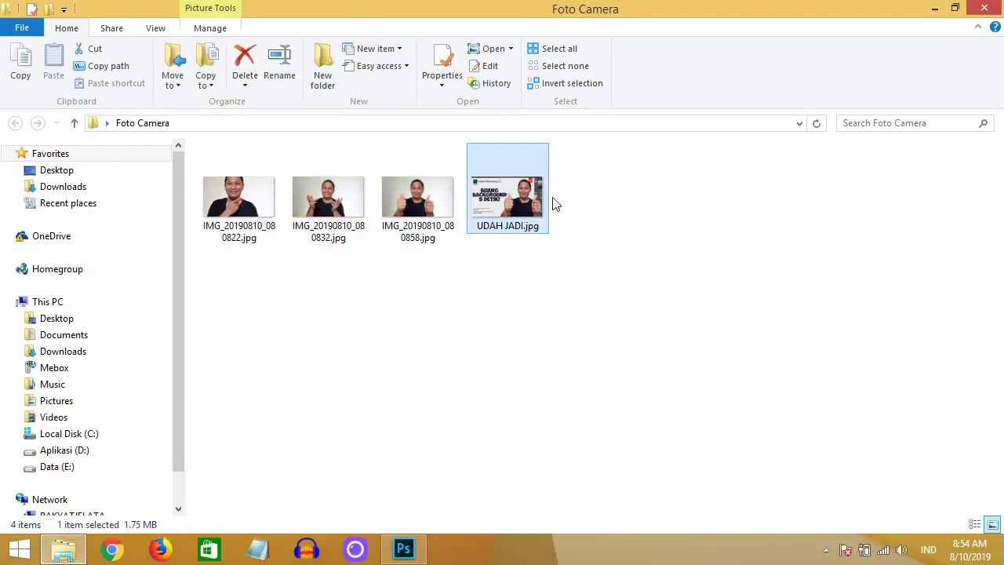
double_click(554, 202)
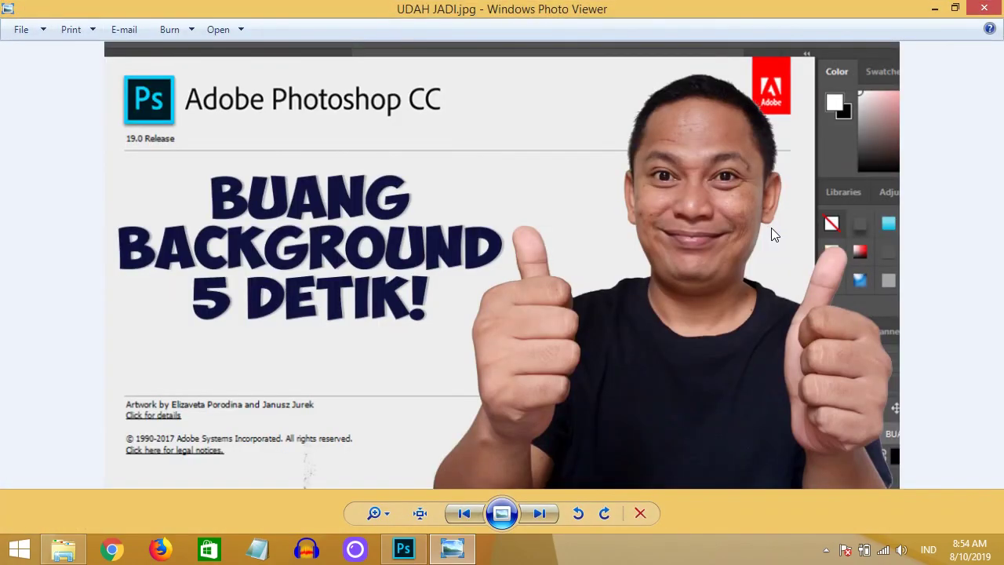